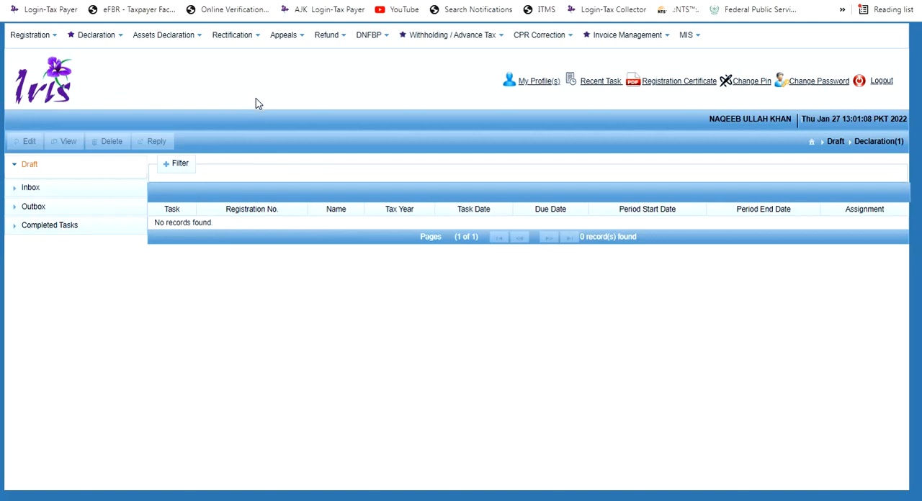
# Open a new 26(1) declaration for a Sales Tax and Federal Excise Return filed voluntarily
pyautogui.click(111, 42)
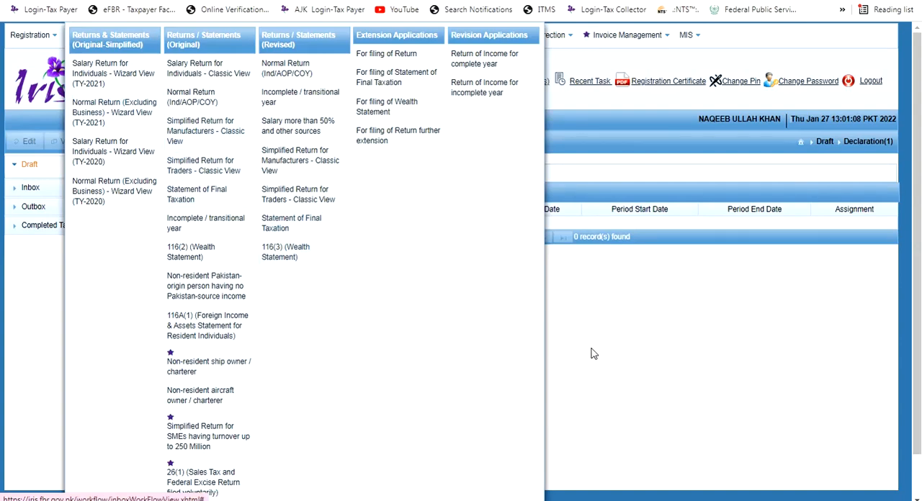
pyautogui.scroll(-1, 371, 428)
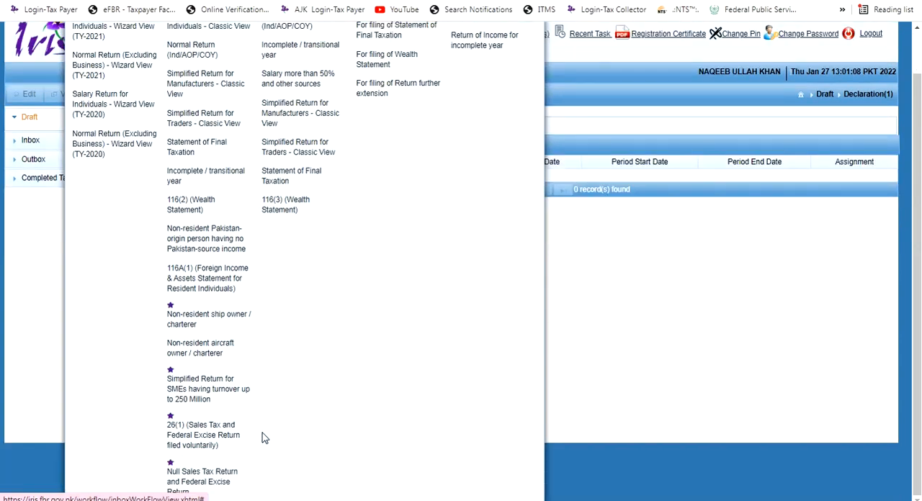
pyautogui.click(207, 440)
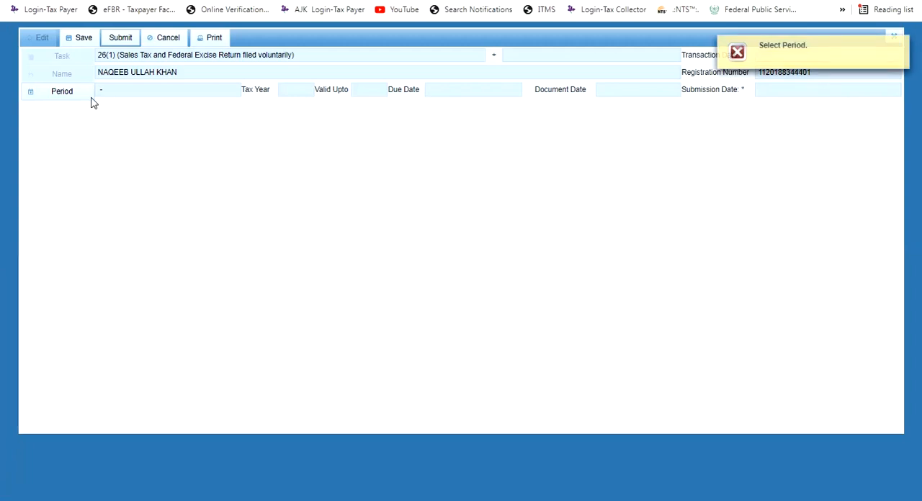
# Search the periods of tax year 2022 and set the return's period to 01-Dec-2021 through 31-Dec-2021
pyautogui.click(78, 97)
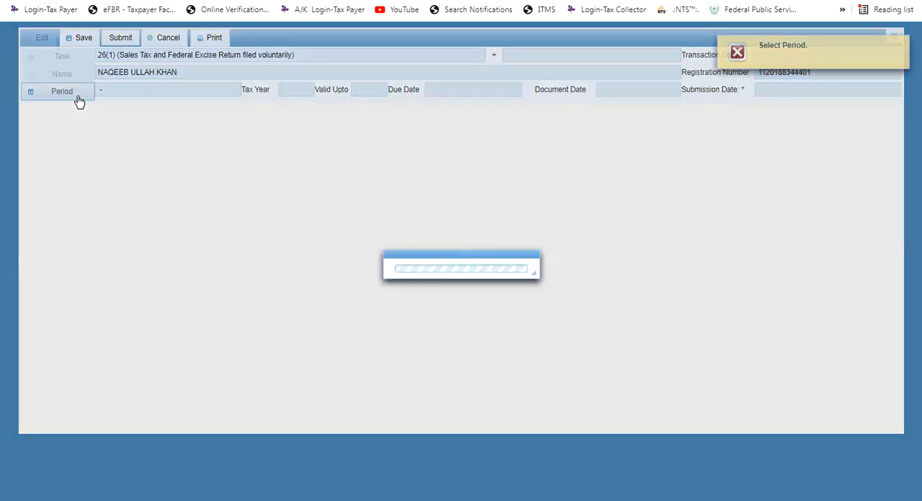
pyautogui.write('2022')
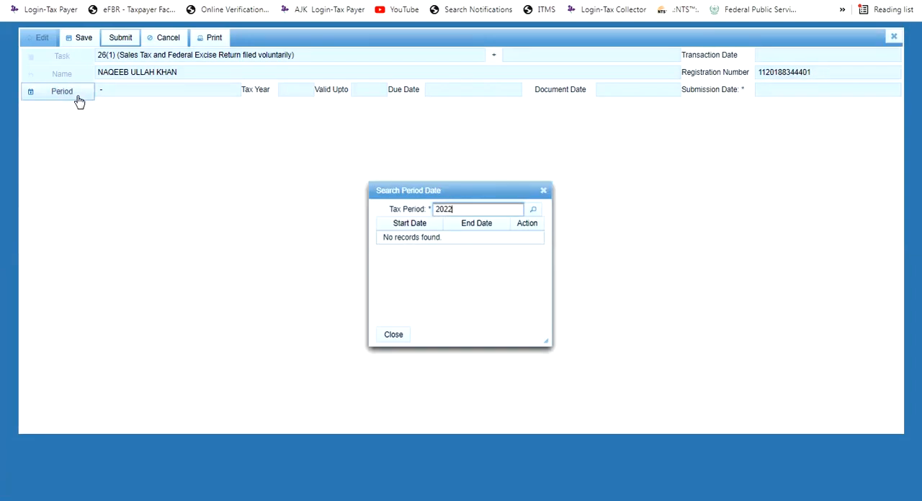
pyautogui.press('Return')
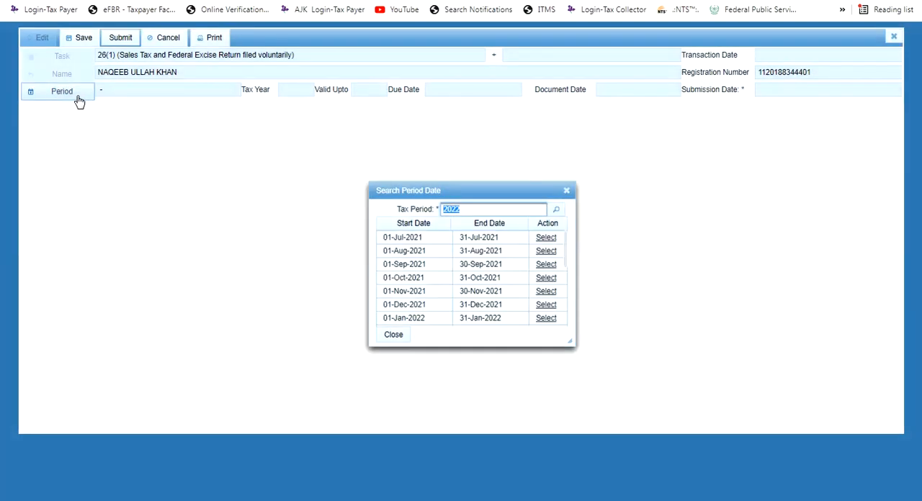
pyautogui.click(545, 305)
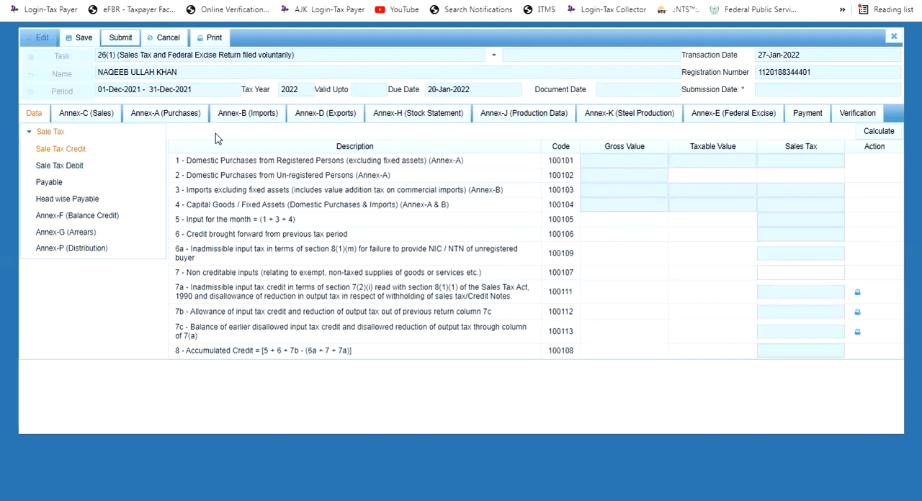
# Review the domestic purchase invoices in Annex-A and load the STWH invoices into it
pyautogui.click(153, 121)
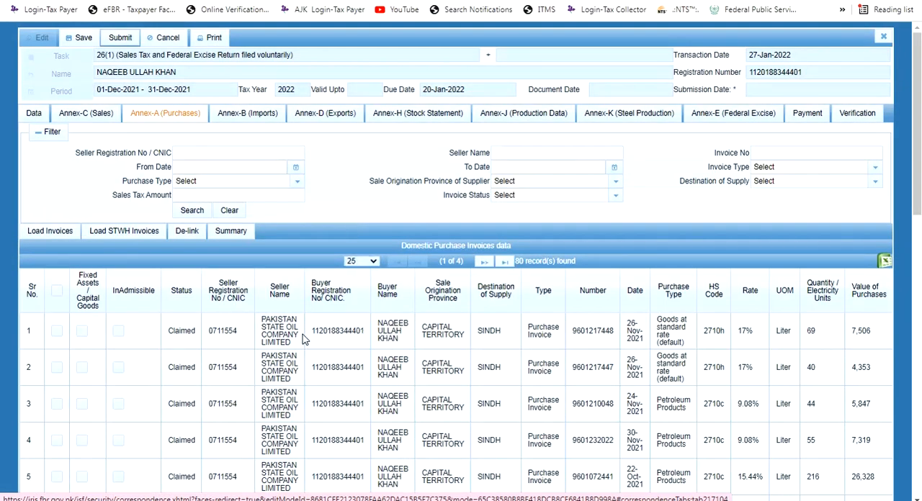
pyautogui.scroll(-2, 298, 330)
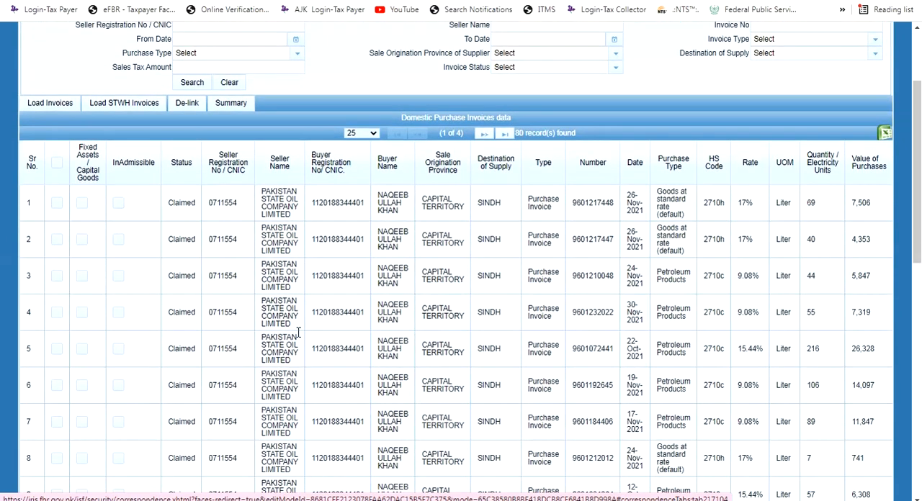
pyautogui.scroll(-2, 298, 333)
pyautogui.scroll(2, 330, 309)
pyautogui.scroll(2, 393, 248)
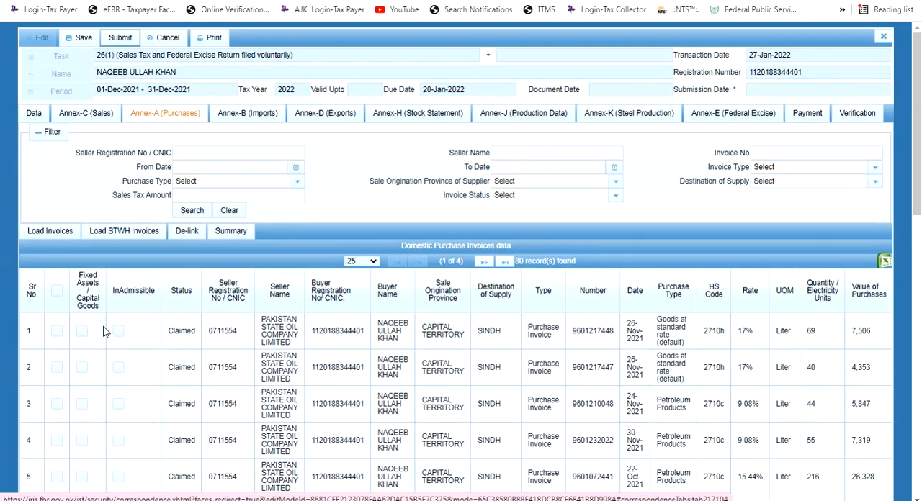
pyautogui.click(122, 237)
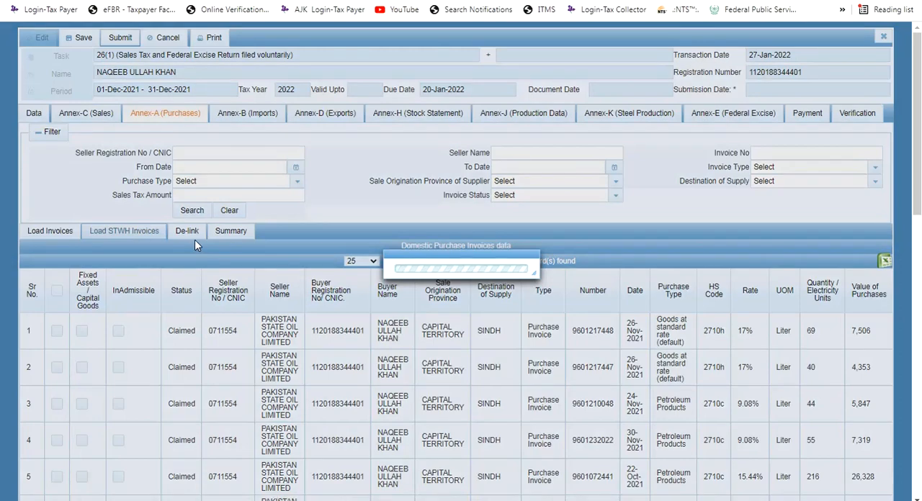
# Examine the dates of the claimed purchase invoices listed in Annex-A
pyautogui.scroll(-4, 241, 284)
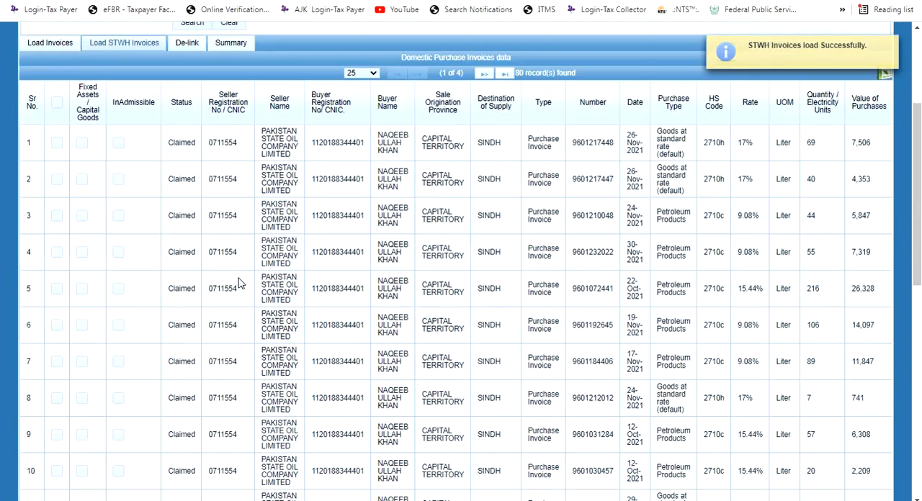
pyautogui.scroll(1, 666, 192)
pyautogui.scroll(2, 635, 252)
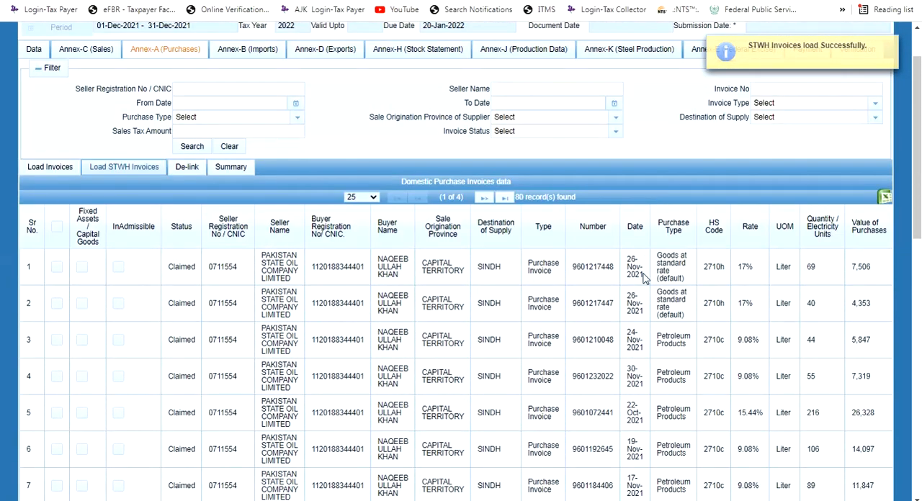
pyautogui.moveTo(627, 257); pyautogui.dragTo(647, 295)
pyautogui.scroll(-2, 646, 295)
pyautogui.scroll(-5, 645, 289)
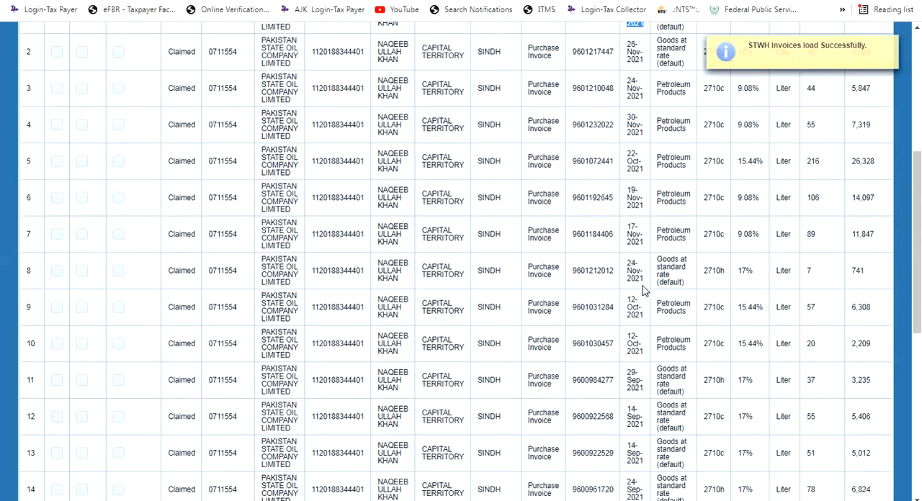
pyautogui.scroll(-4, 644, 289)
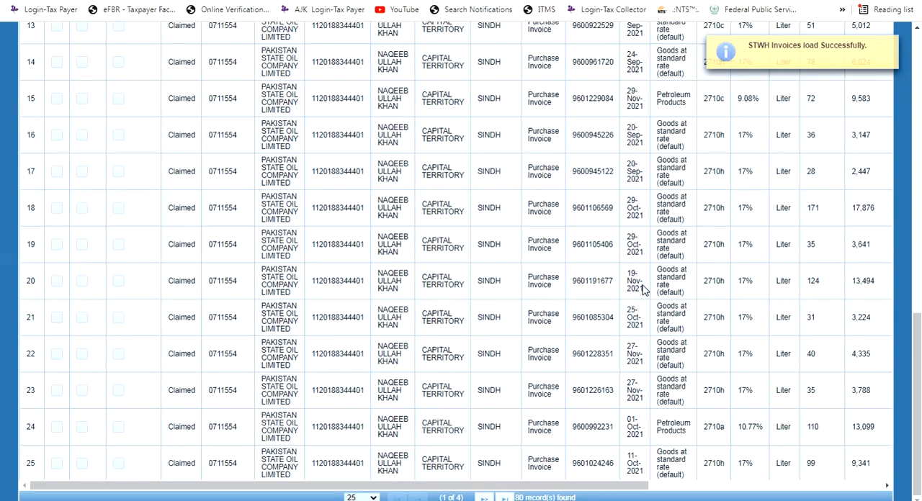
pyautogui.scroll(3, 640, 285)
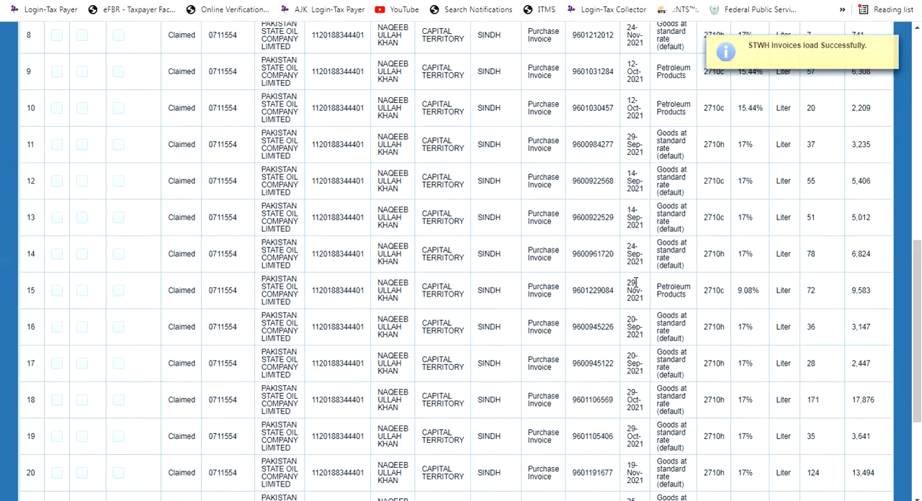
pyautogui.scroll(8, 475, 265)
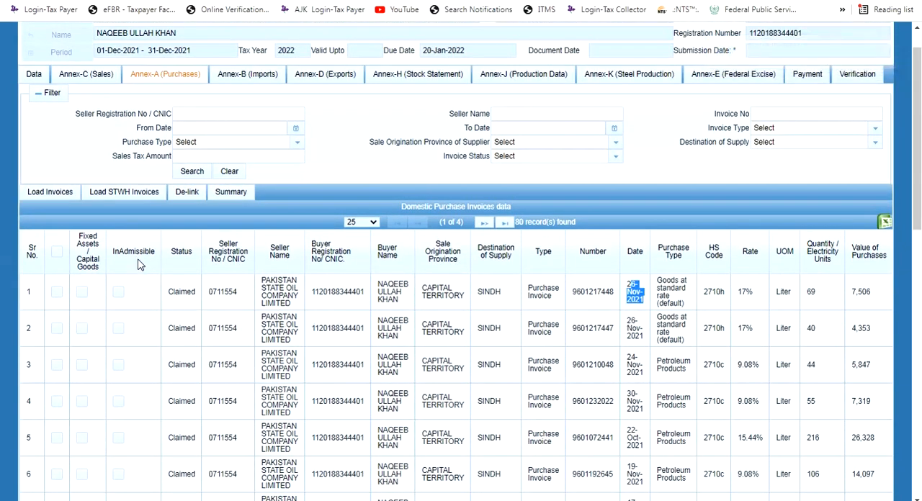
# Search for further purchase invoices to claim without any filter, and close the invoice loading dialog
pyautogui.click(55, 196)
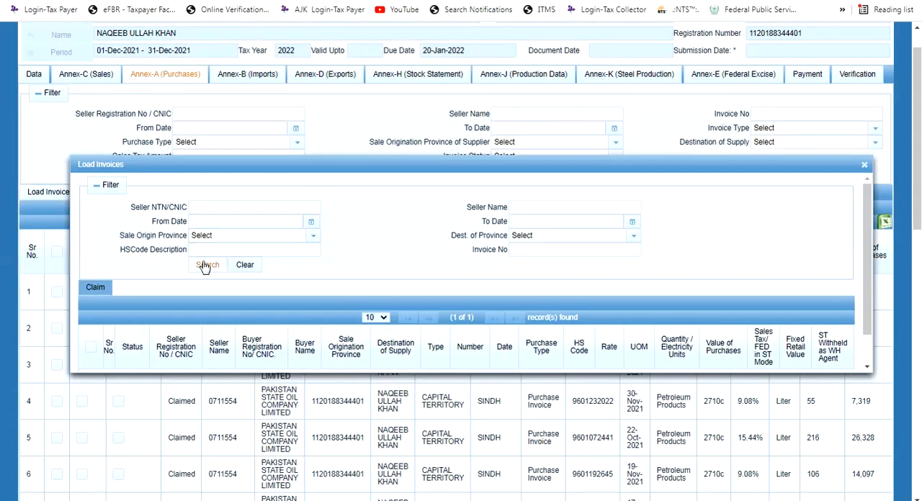
pyautogui.click(207, 265)
pyautogui.scroll(-3, 420, 269)
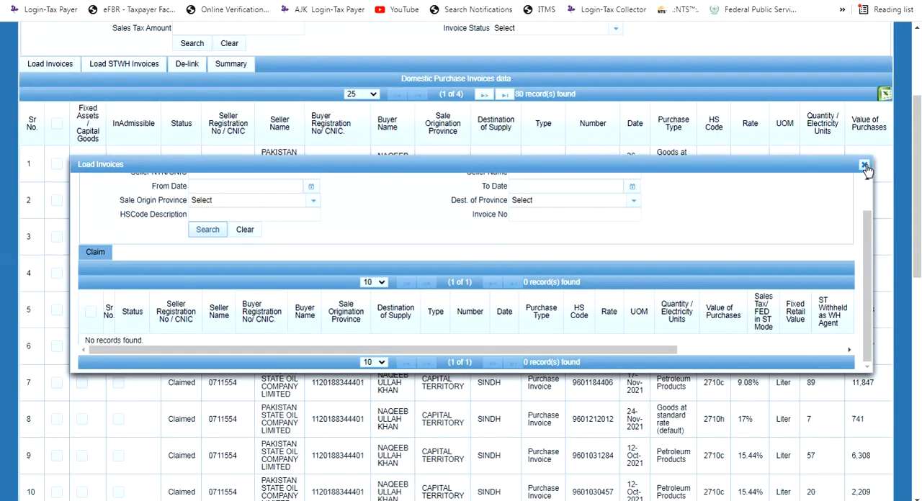
pyautogui.click(863, 166)
# Calculate the Sales Tax Credit data and check the sales tax for registered-person purchases and the month's input
pyautogui.scroll(3, 163, 165)
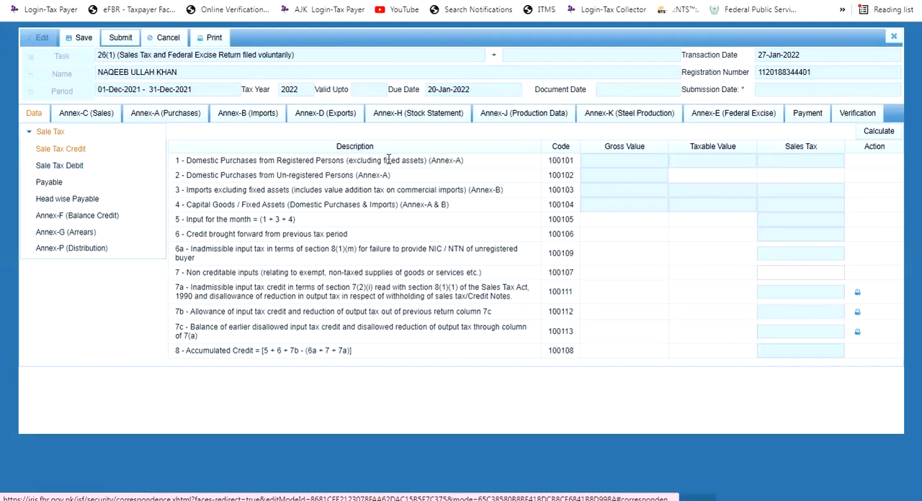
pyautogui.click(880, 133)
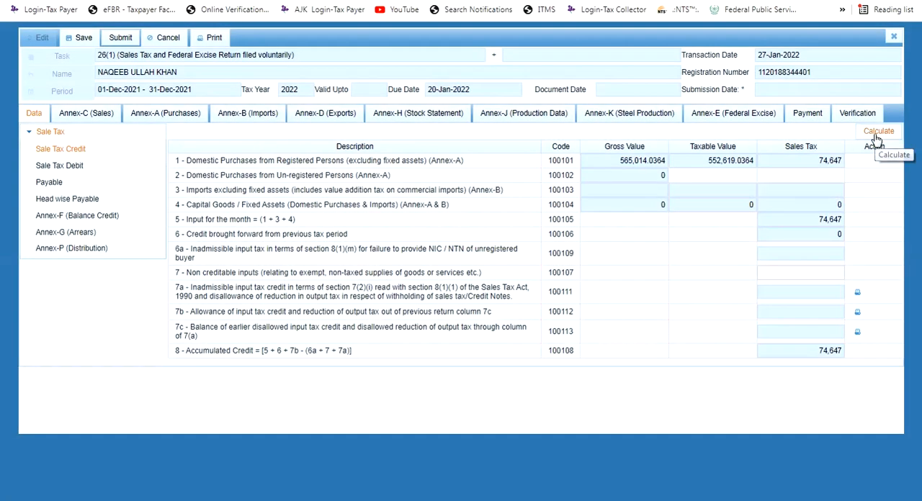
pyautogui.click(881, 136)
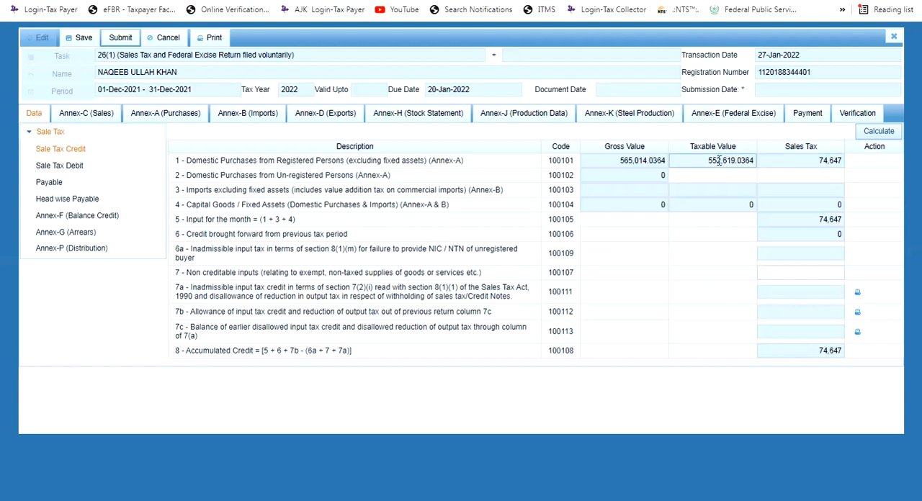
pyautogui.doubleClick(830, 160)
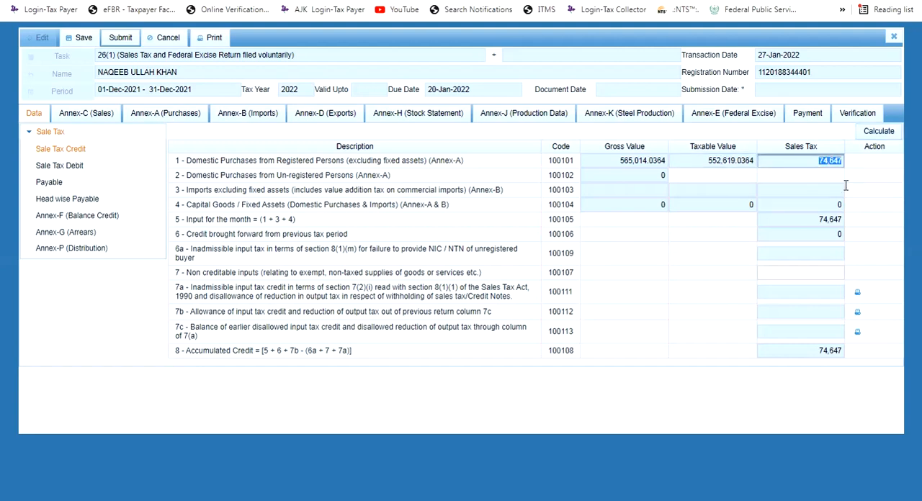
pyautogui.doubleClick(843, 219)
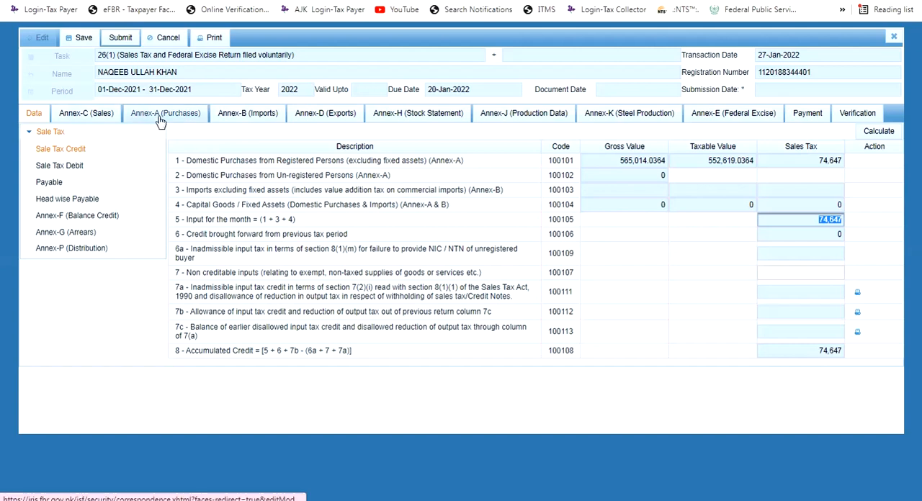
# Switch to Calculator, compute 12.9 percent of the taxable value 552619, and close it
pyautogui.click(174, 500)
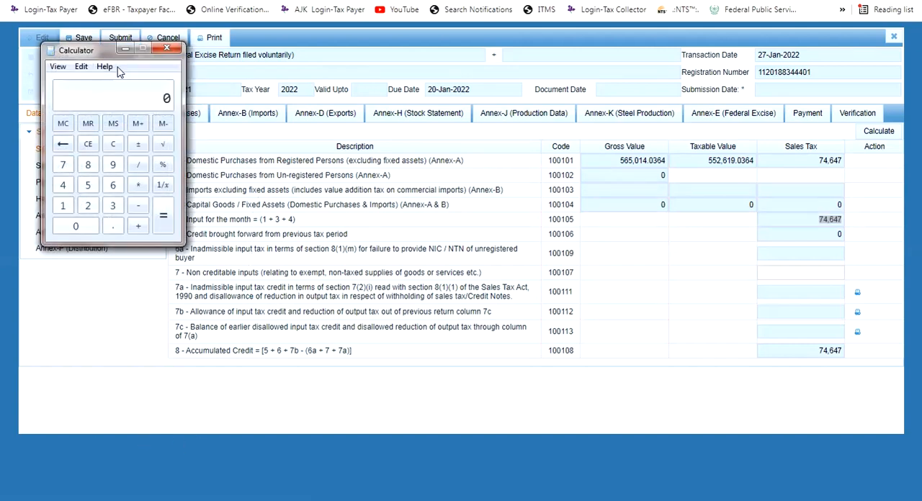
pyautogui.write('5529')
pyautogui.press('BackSpace')
pyautogui.write('619 * 12.9 / 100')
pyautogui.press('Return')
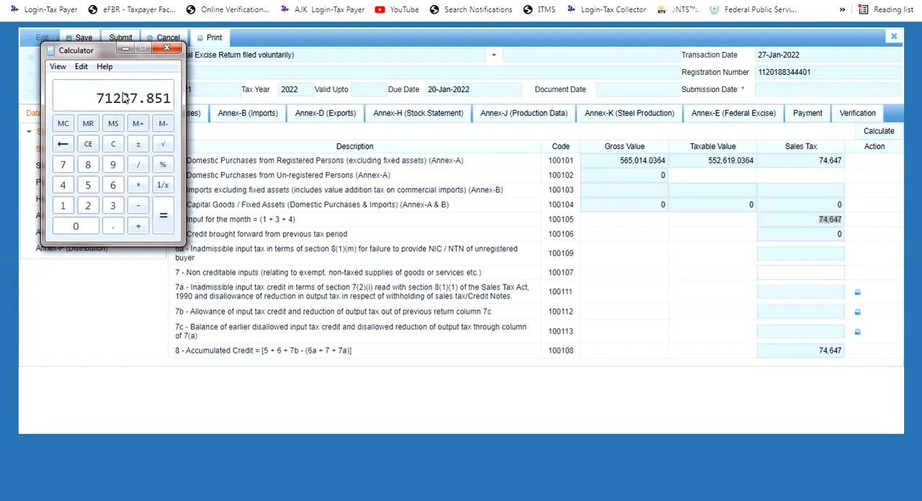
pyautogui.click(174, 50)
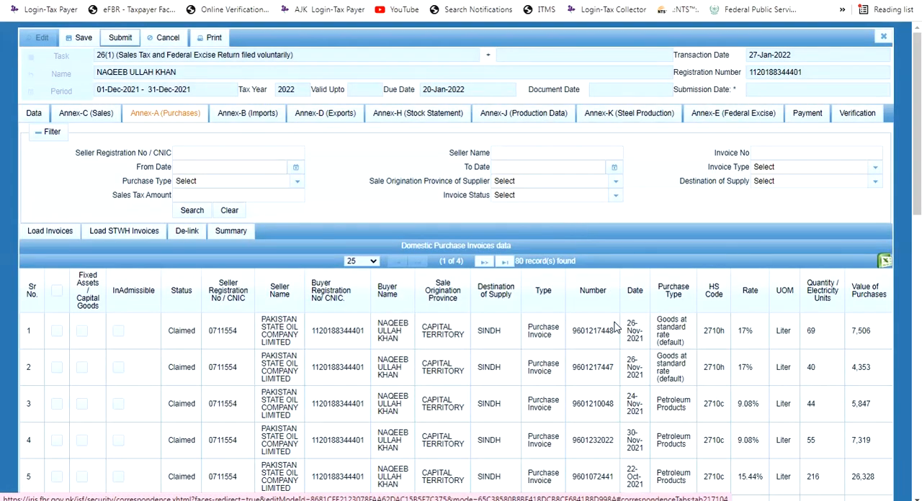
# Examine the tax rates and purchase types of the claimed invoices listed in Annex-A
pyautogui.scroll(-1, 623, 326)
pyautogui.scroll(-1, 747, 276)
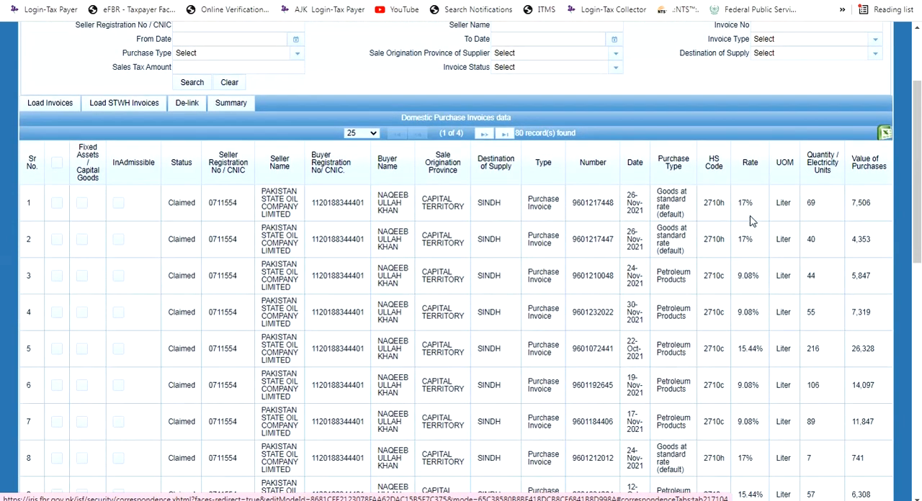
pyautogui.moveTo(754, 204); pyautogui.dragTo(589, 204)
pyautogui.moveTo(709, 239); pyautogui.dragTo(606, 233)
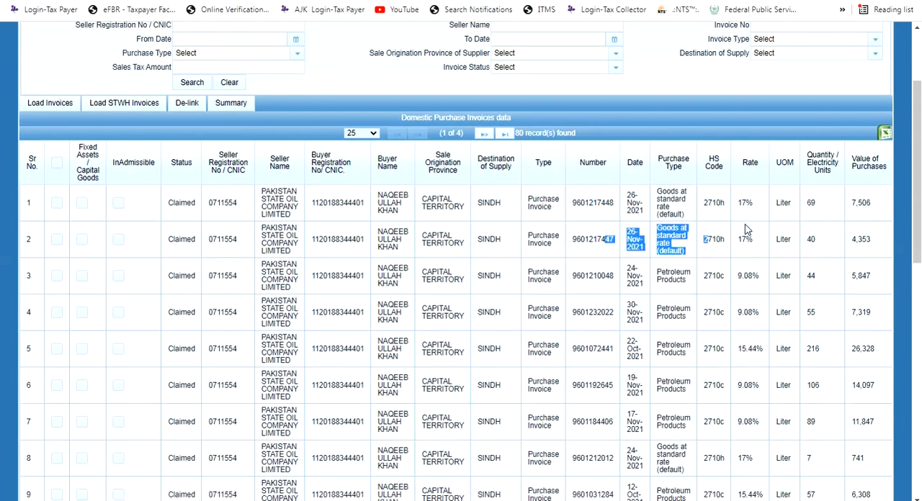
pyautogui.moveTo(744, 280); pyautogui.dragTo(729, 285)
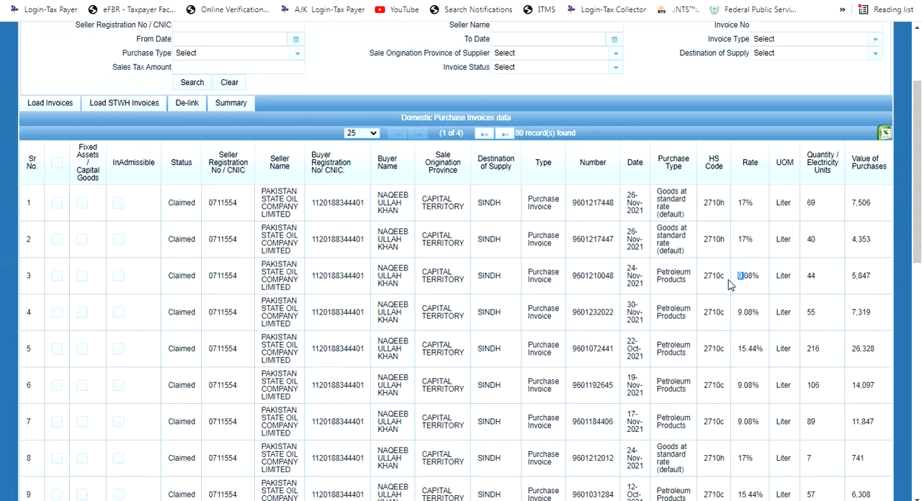
pyautogui.click(755, 320)
pyautogui.scroll(-3, 749, 381)
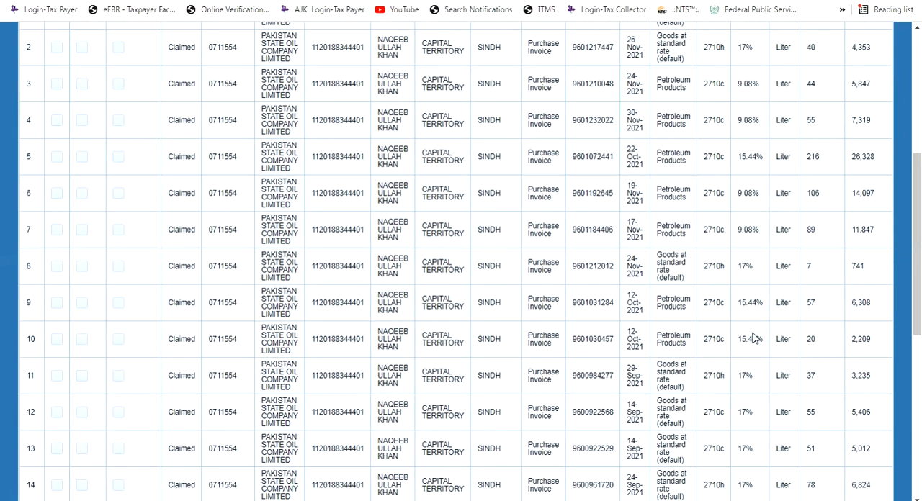
pyautogui.scroll(-3, 752, 374)
pyautogui.scroll(-3, 752, 373)
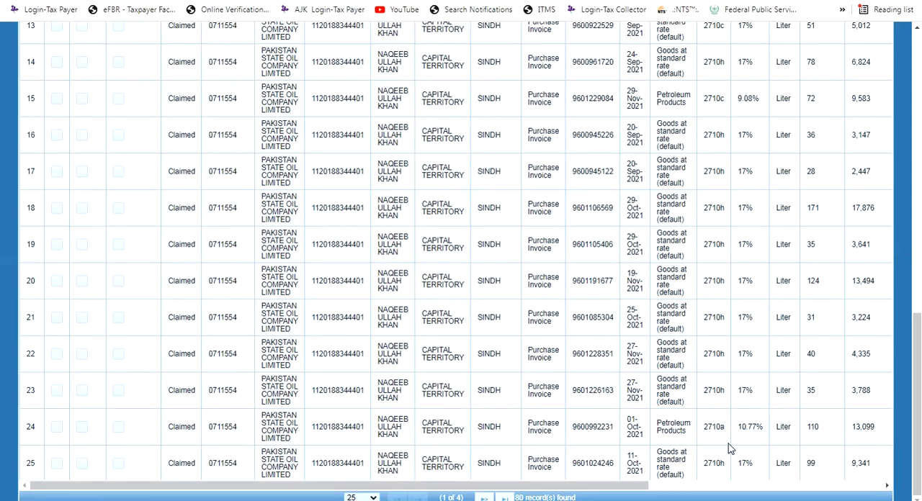
pyautogui.scroll(10, 721, 323)
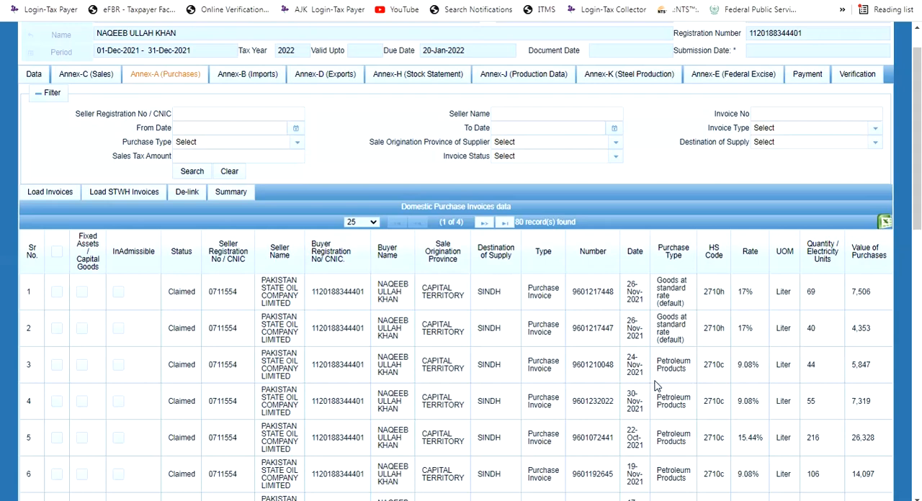
pyautogui.scroll(-3, 347, 387)
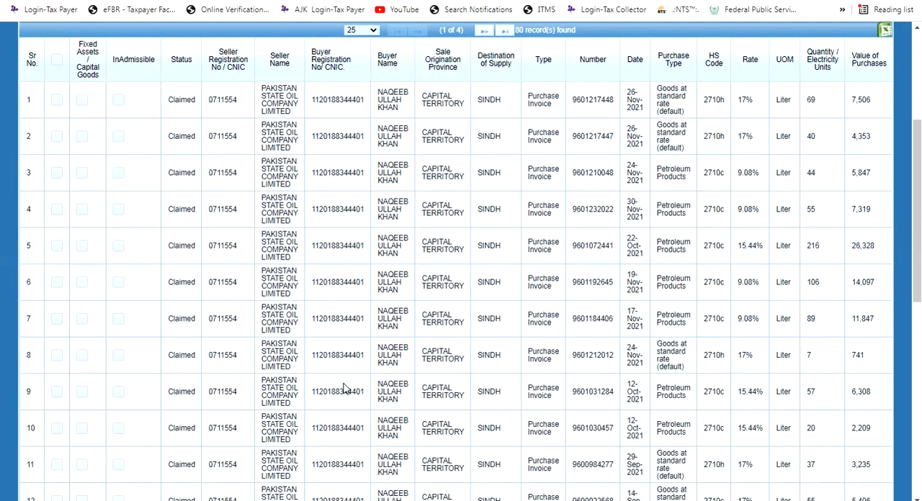
pyautogui.scroll(-8, 345, 388)
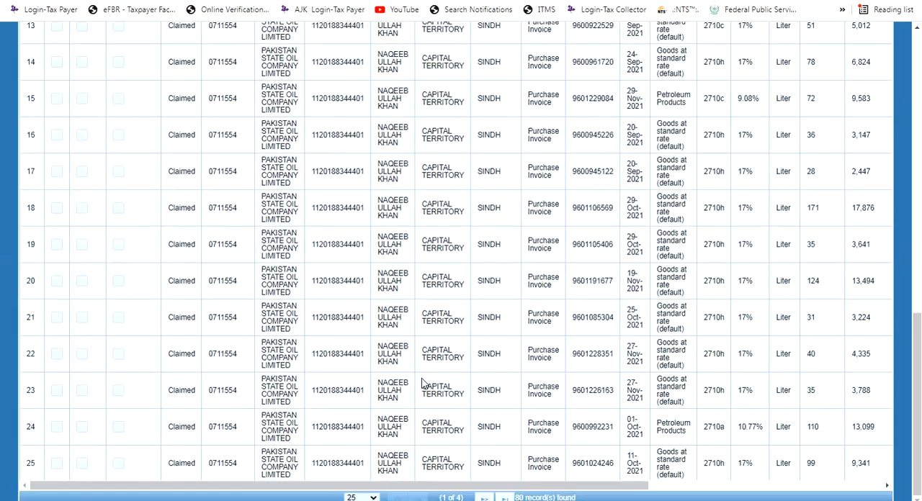
# Set the Annex-A domestic purchase invoices list to show 1000 records per page
pyautogui.scroll(10, 423, 379)
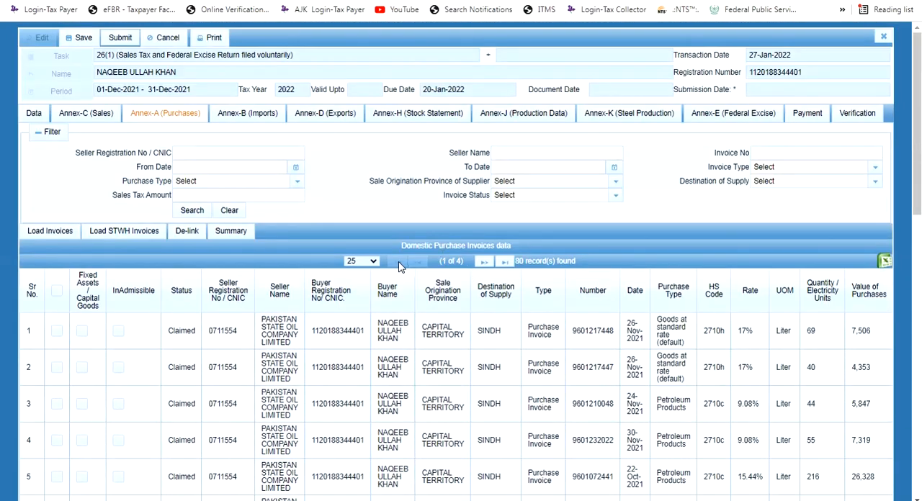
pyautogui.click(360, 260)
pyautogui.click(360, 324)
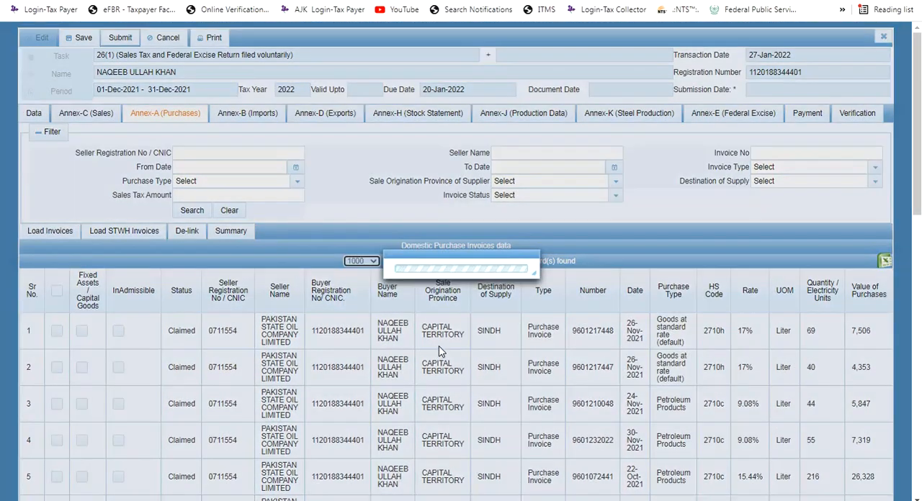
pyautogui.scroll(-8, 441, 351)
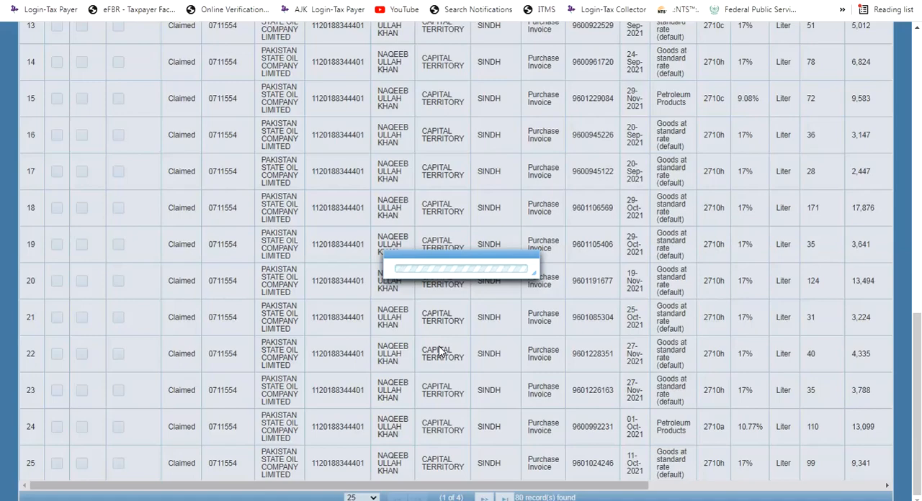
pyautogui.scroll(1, 458, 348)
pyautogui.scroll(10, 459, 348)
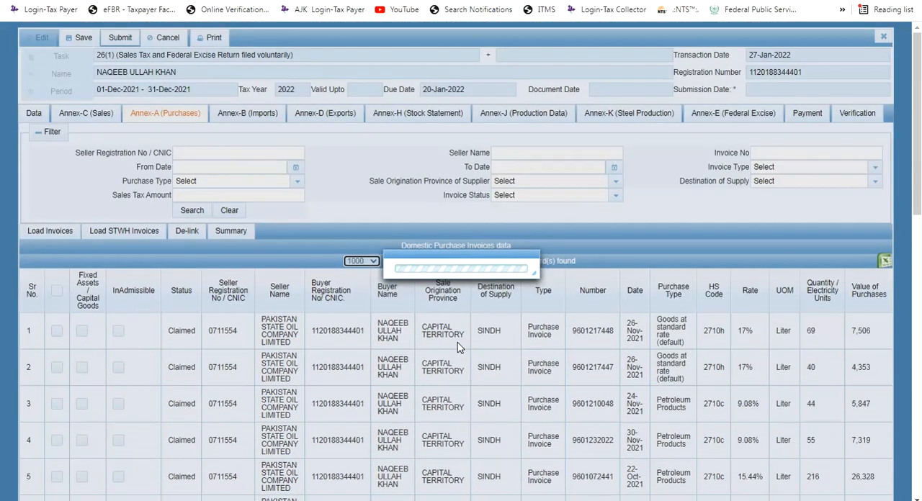
pyautogui.scroll(-20, 324, 288)
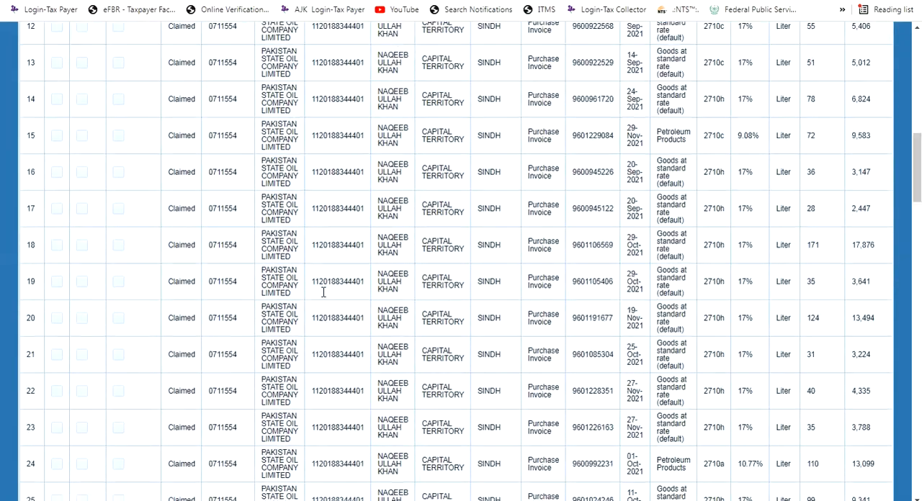
# Examine the rates of all the claimed purchase invoices through to the end of the full Annex-A list
pyautogui.scroll(-10, 323, 288)
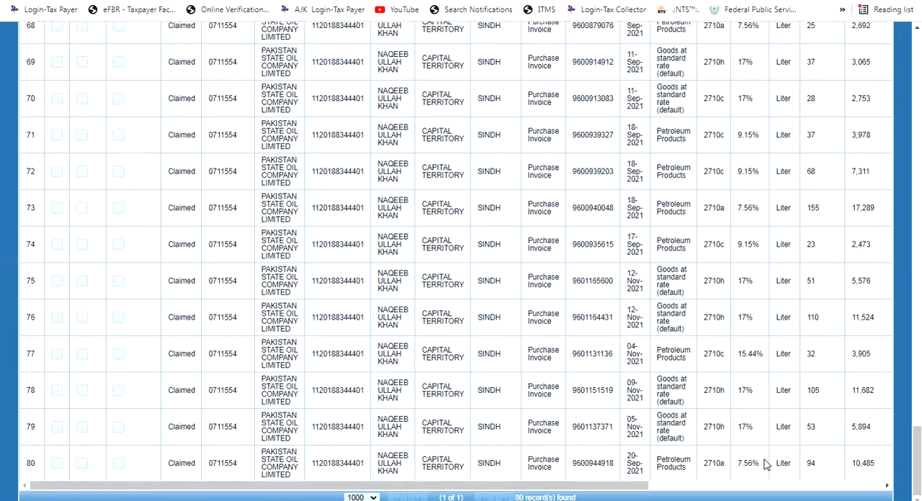
pyautogui.moveTo(760, 465); pyautogui.dragTo(743, 464)
pyautogui.click(755, 431)
pyautogui.scroll(12, 743, 350)
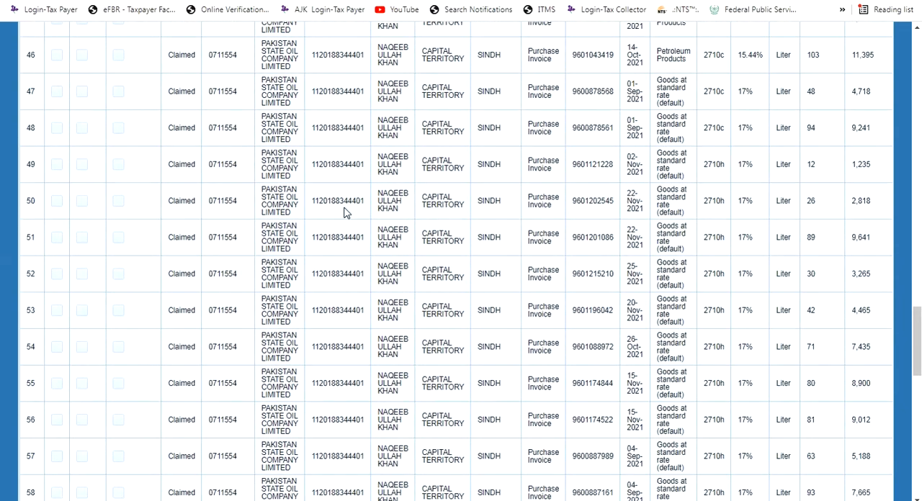
pyautogui.scroll(4, 344, 212)
pyautogui.scroll(20, 260, 206)
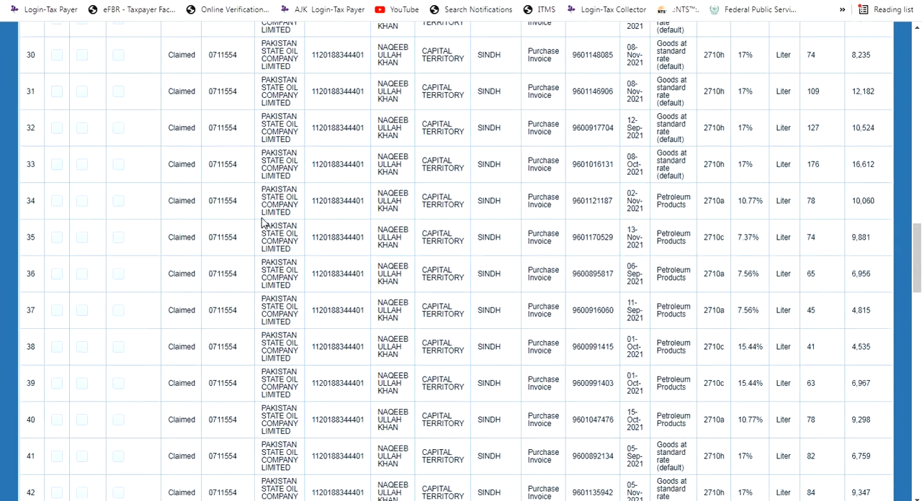
pyautogui.scroll(-1, 91, 278)
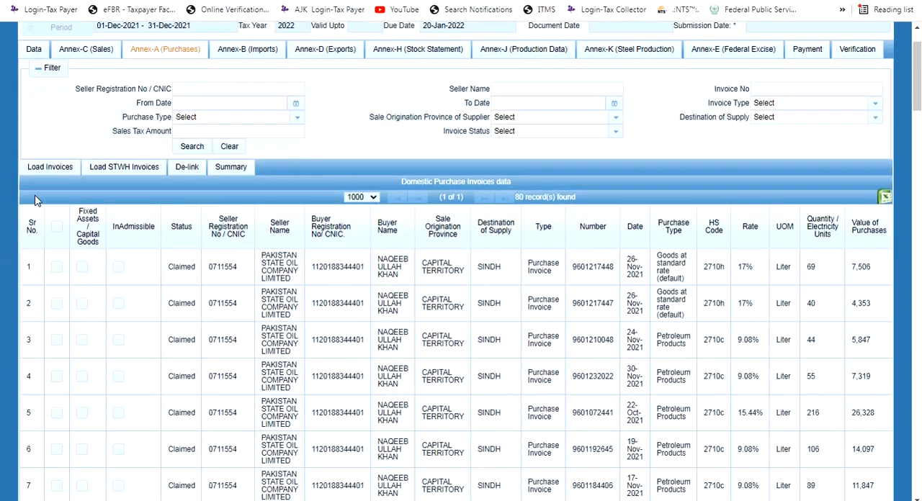
pyautogui.scroll(3, 37, 53)
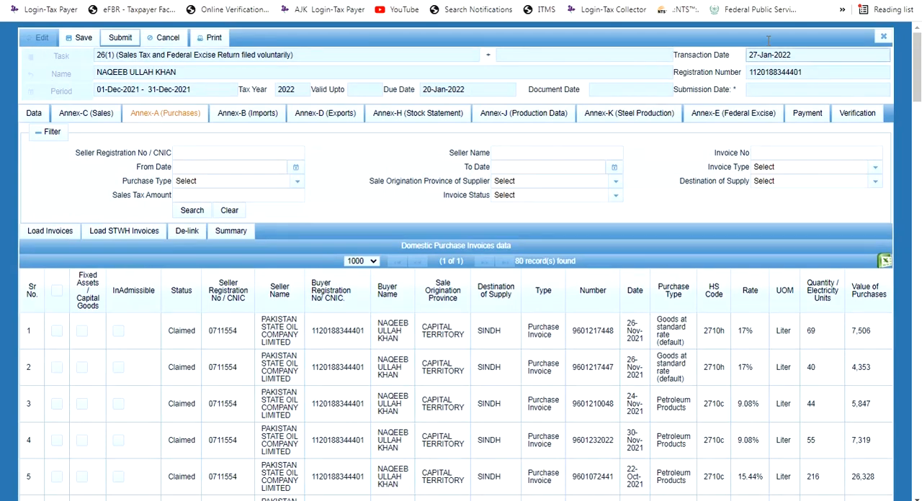
# Close the return and reopen the December 2021 sales tax return draft for editing
pyautogui.click(883, 36)
pyautogui.click(381, 282)
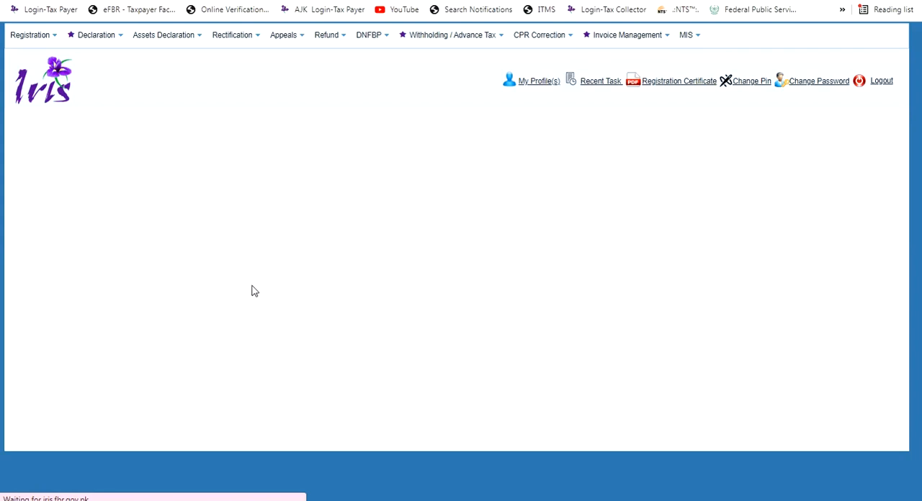
pyautogui.click(224, 235)
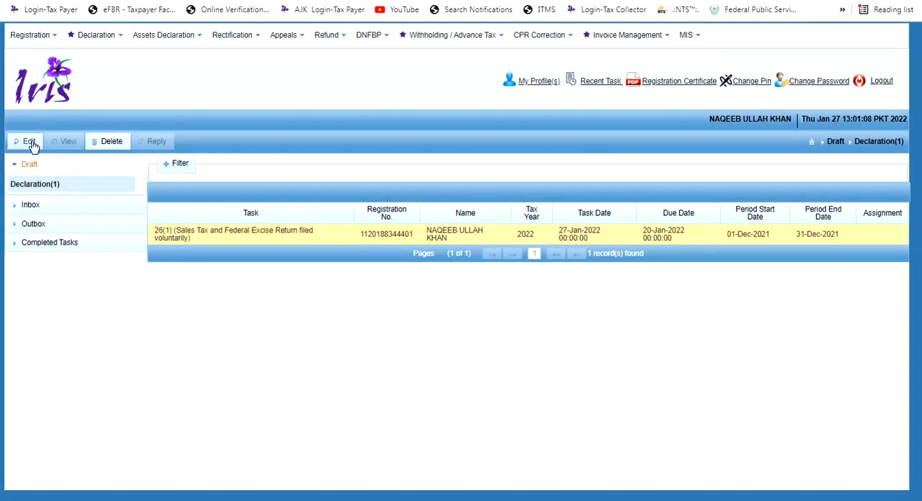
pyautogui.click(28, 142)
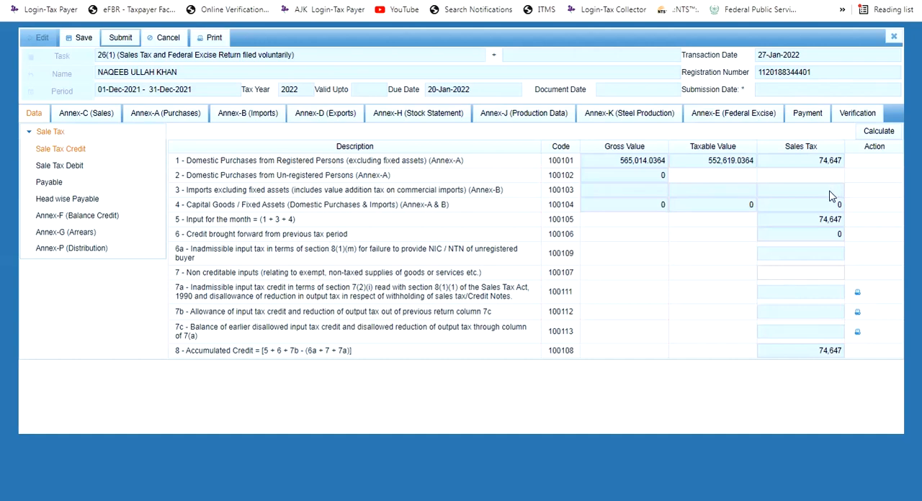
# Check the Sale Tax Debit data and the Annex-F balance credit, and recalculate the Annex-F values
pyautogui.click(169, 167)
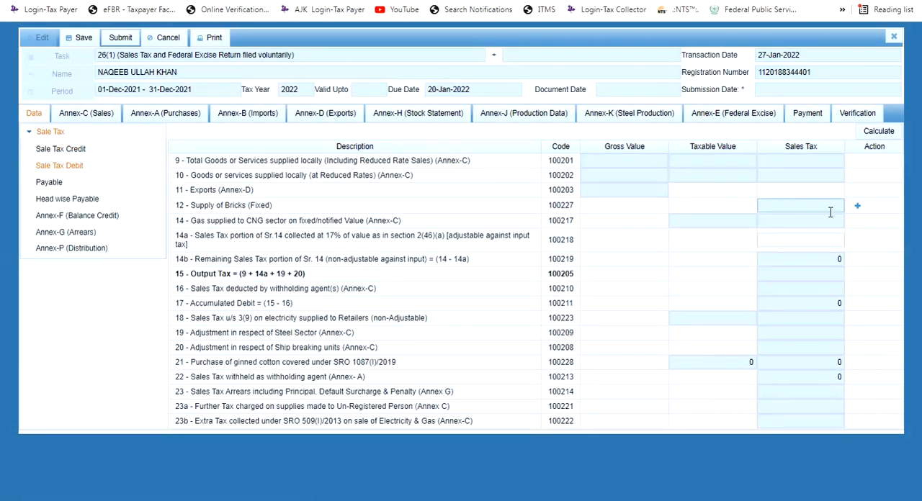
pyautogui.click(92, 216)
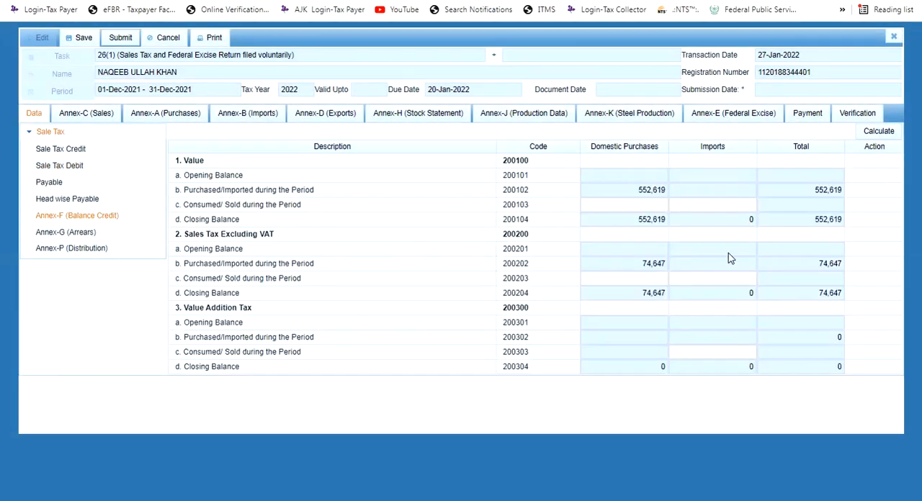
pyautogui.click(648, 190)
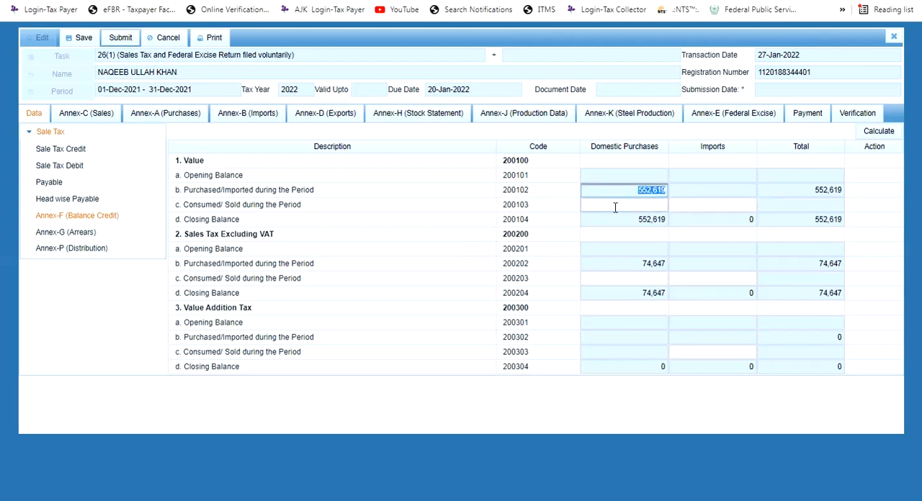
pyautogui.click(867, 140)
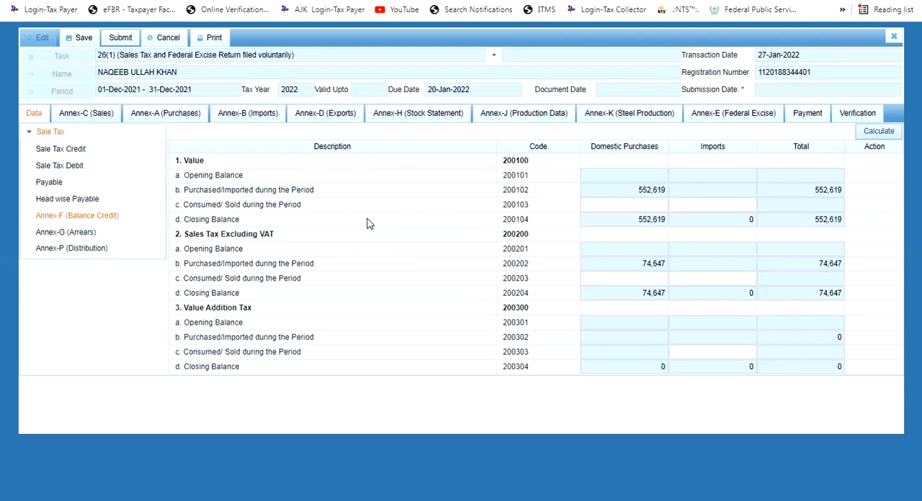
# Load the sales invoices in Annex-C and save the return
pyautogui.click(107, 114)
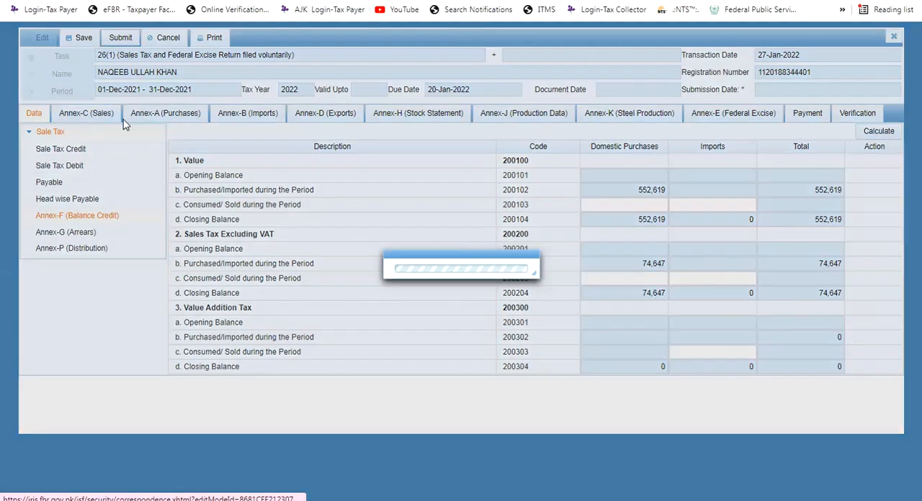
pyautogui.click(72, 231)
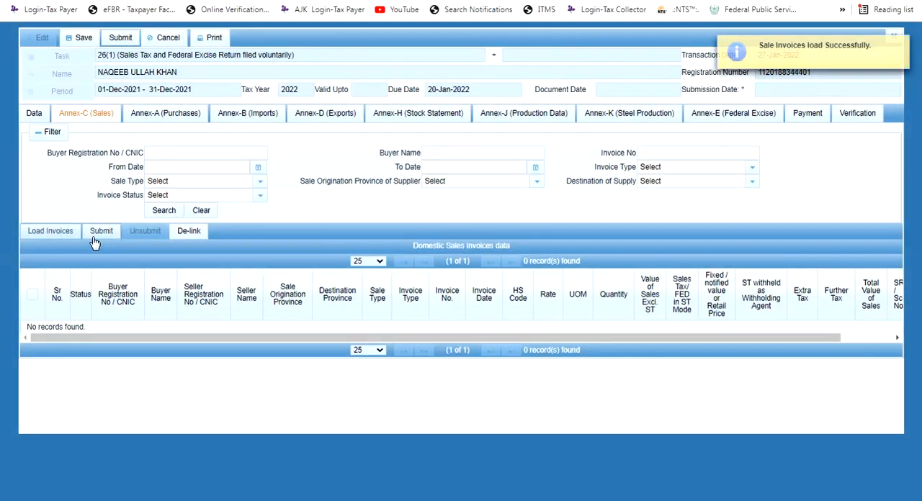
pyautogui.click(79, 38)
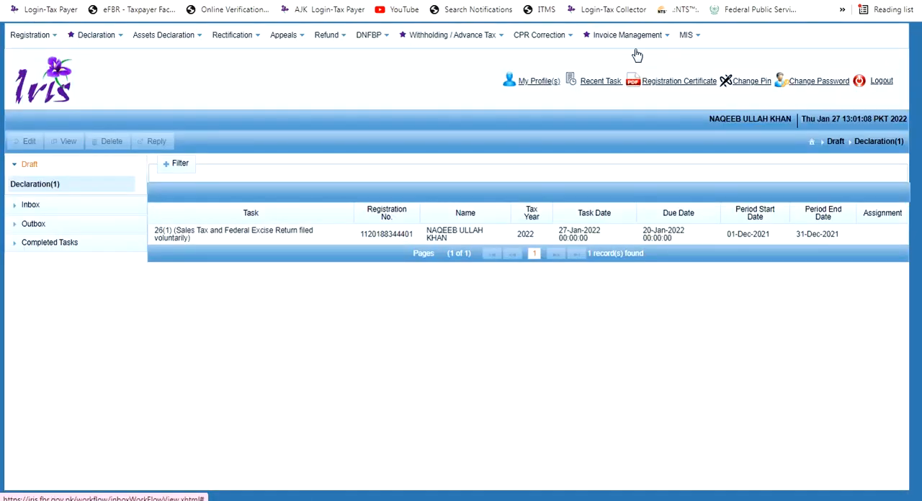
# Open the Sales Ledger for invoice management and start adding a new sales invoice
pyautogui.moveTo(632, 47)
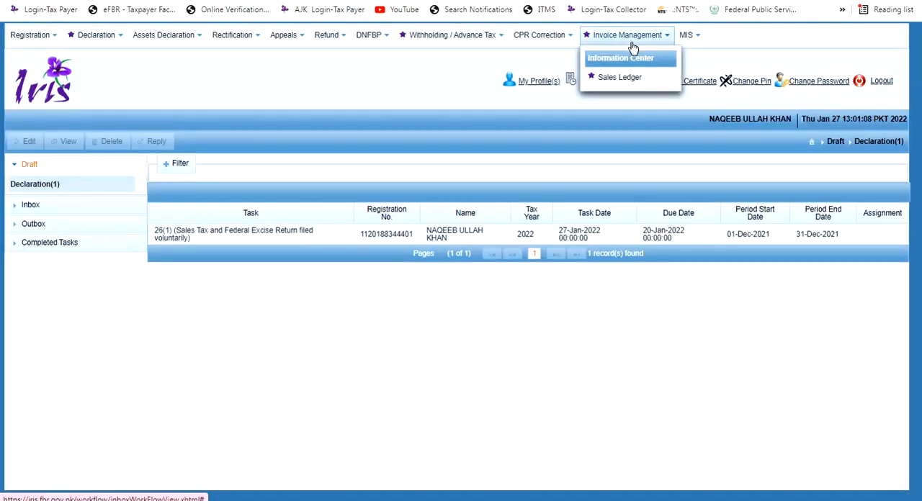
pyautogui.click(624, 81)
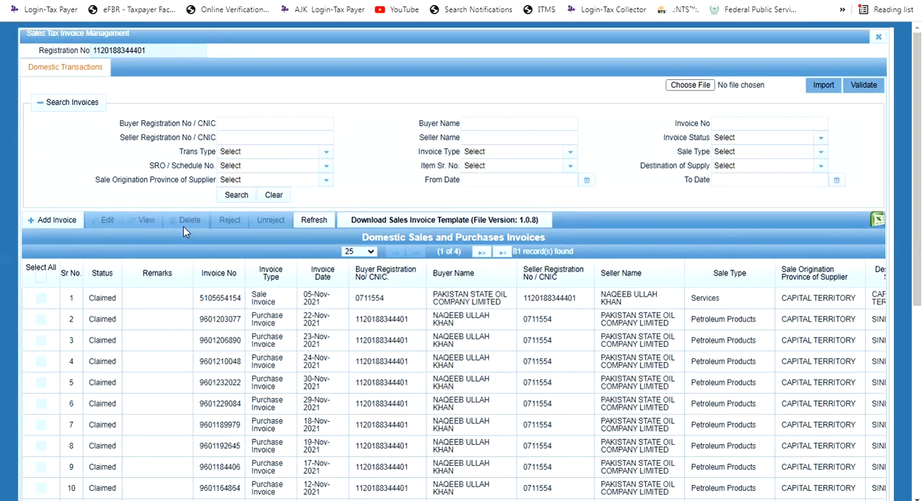
pyautogui.click(51, 221)
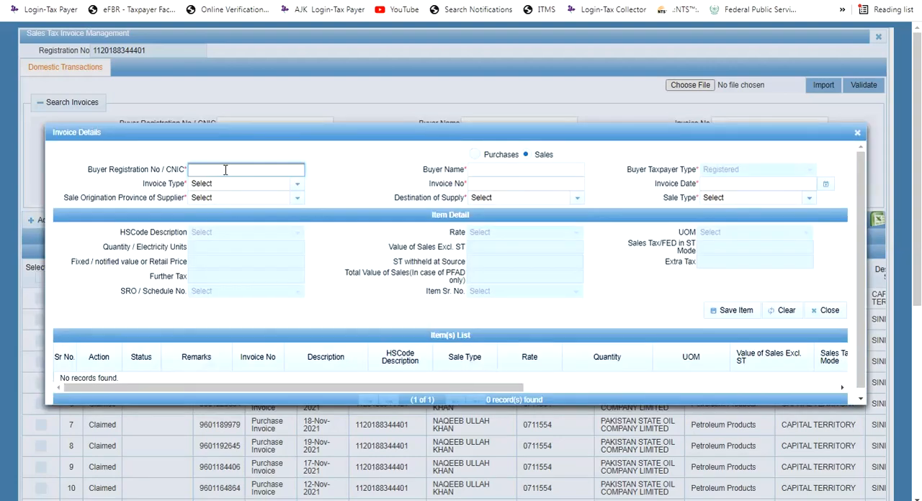
# Switch to the FBR e-file site, log in to the account and open the Sales Tax & Federal Excise Return
pyautogui.click(144, 15)
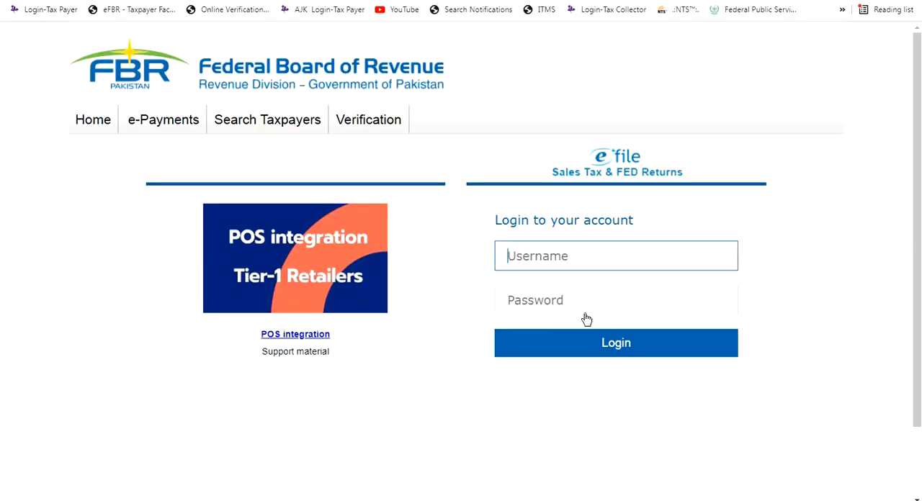
pyautogui.click(571, 343)
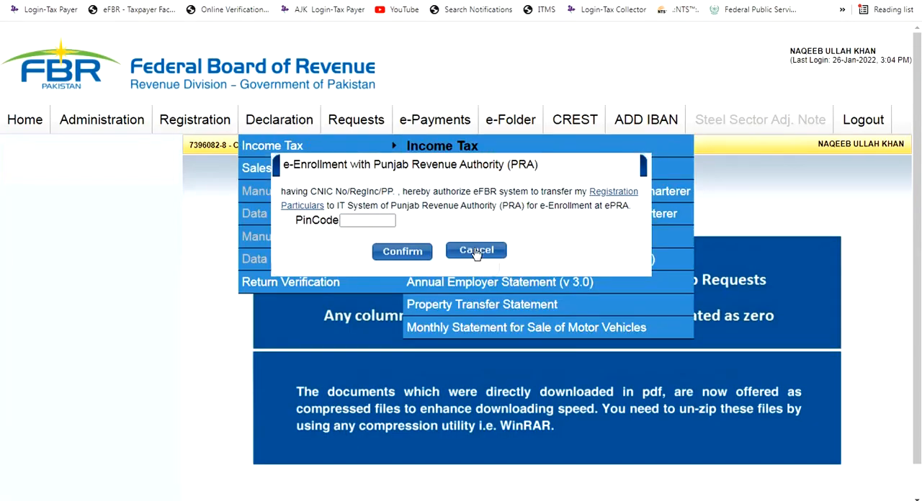
pyautogui.click(478, 251)
pyautogui.moveTo(225, 130)
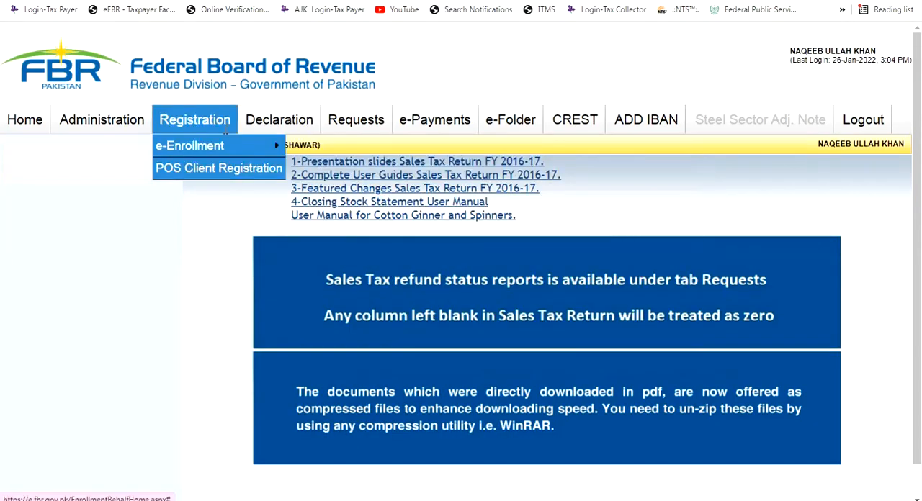
pyautogui.moveTo(278, 123)
pyautogui.moveTo(279, 169)
pyautogui.click(514, 68)
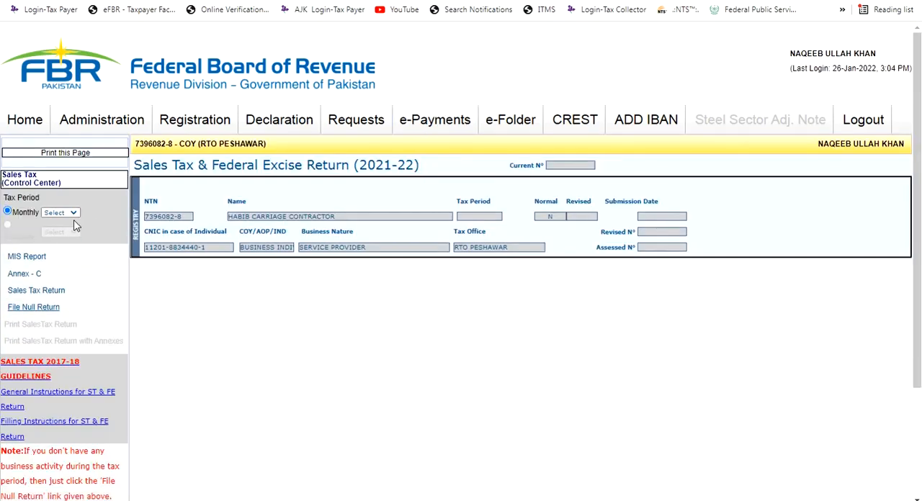
# Select the Nov,21 monthly tax period and bring up the sales invoice listed in its Annex-C
pyautogui.click(60, 213)
pyautogui.click(68, 242)
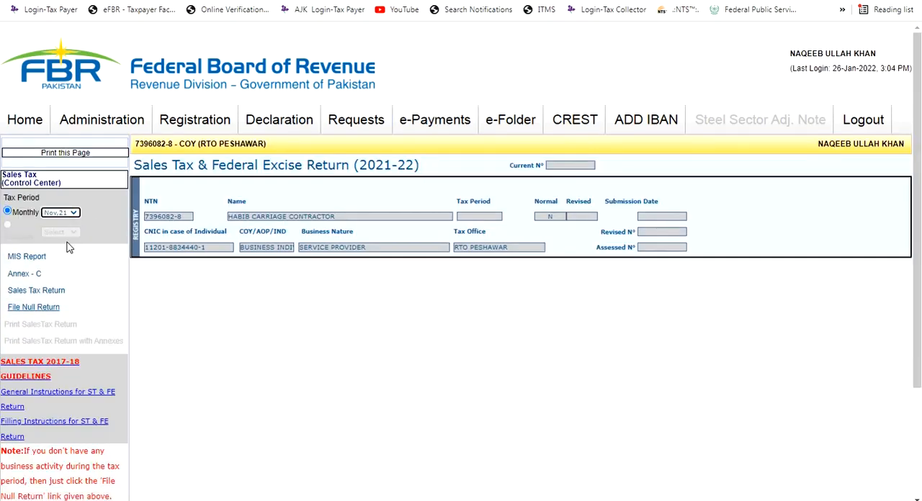
pyautogui.click(56, 293)
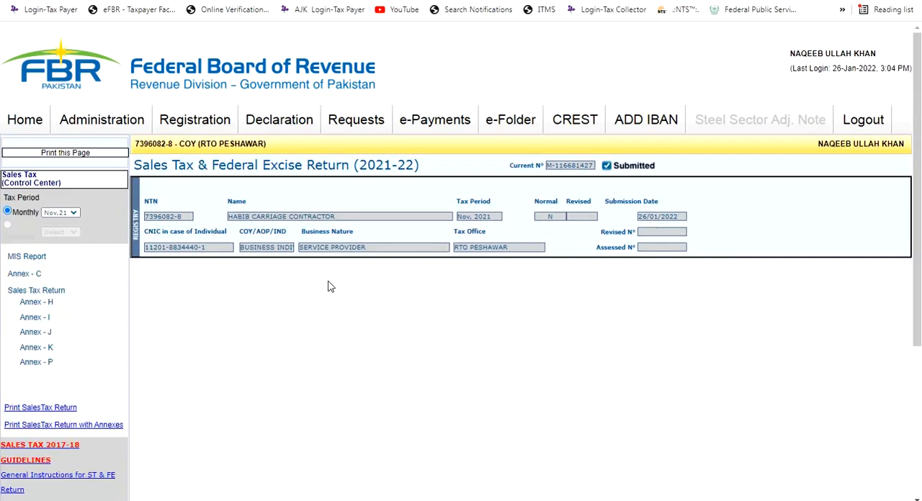
pyautogui.scroll(-2, 358, 291)
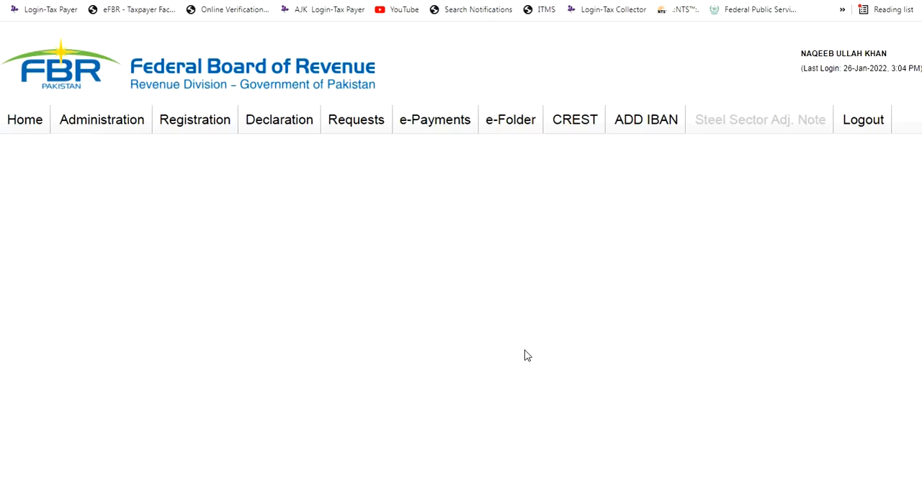
pyautogui.scroll(-3, 509, 359)
pyautogui.scroll(-2, 508, 359)
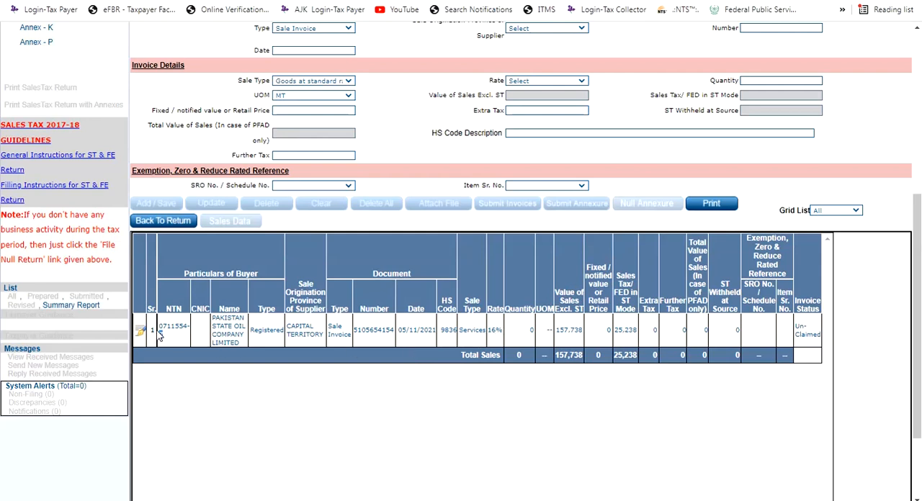
# Copy the buyer's NTN from the November sales invoice into the new Iris invoice's Buyer Registration No, leaving out the hyphen and check digit
pyautogui.moveTo(160, 337); pyautogui.dragTo(162, 322)
pyautogui.hotkey('ctrl', 'c')
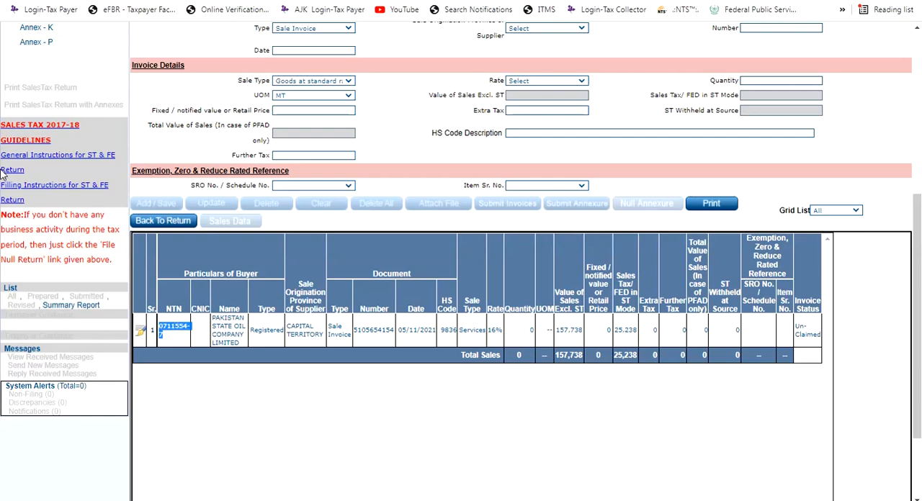
pyautogui.click(108, 1)
pyautogui.hotkey('ctrl', 'v')
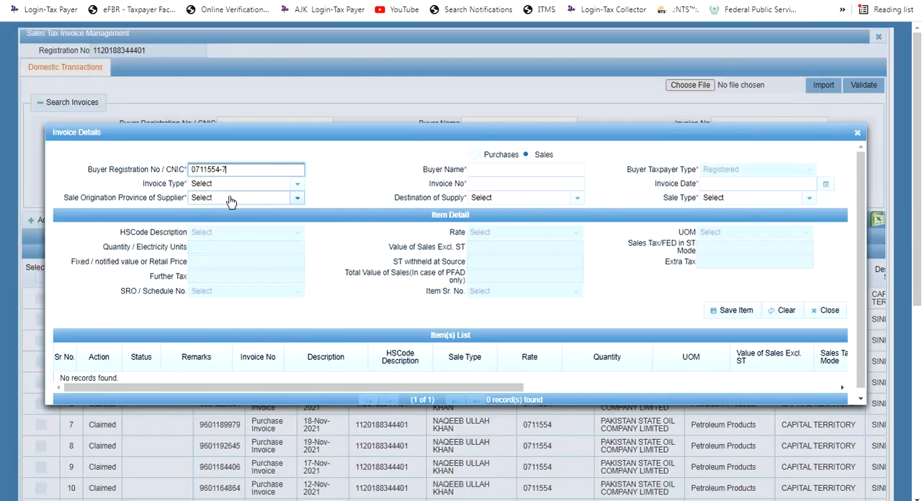
pyautogui.press('BackSpace')
pyautogui.press('BackSpace')
pyautogui.press('Tab')
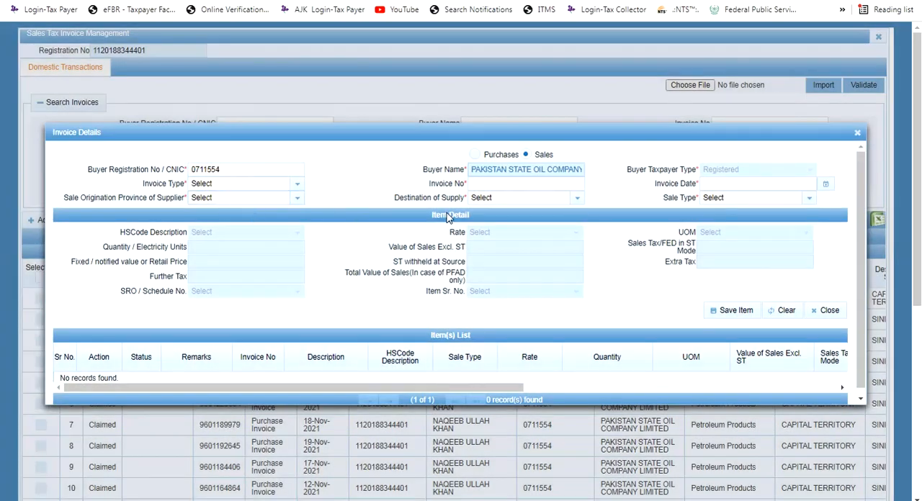
# Set the invoice type to Sale Invoice, the invoice number to 42 and the invoice date to 31-12-2021
pyautogui.click(289, 187)
pyautogui.click(288, 235)
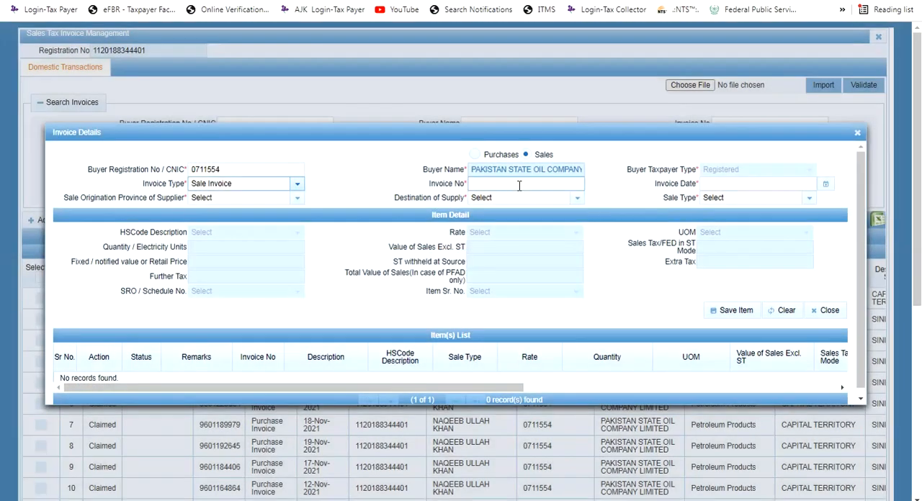
pyautogui.click(519, 186)
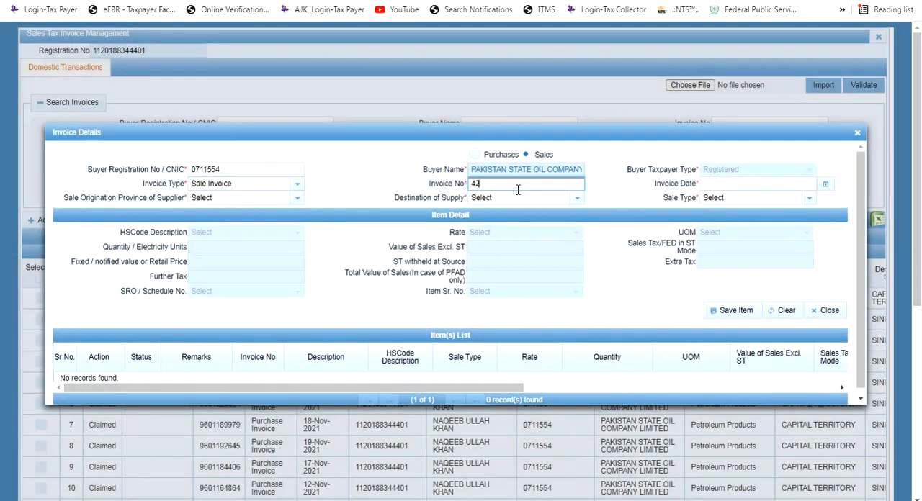
pyautogui.click(801, 182)
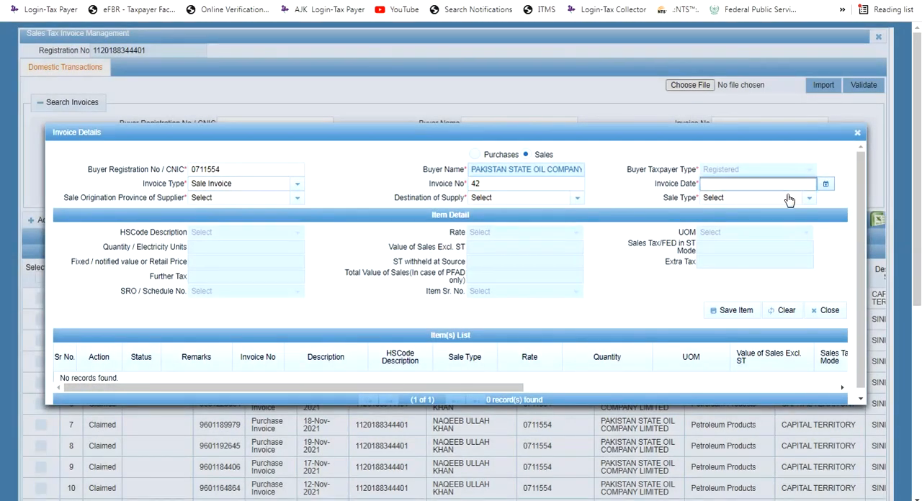
pyautogui.click(785, 201)
pyautogui.click(783, 219)
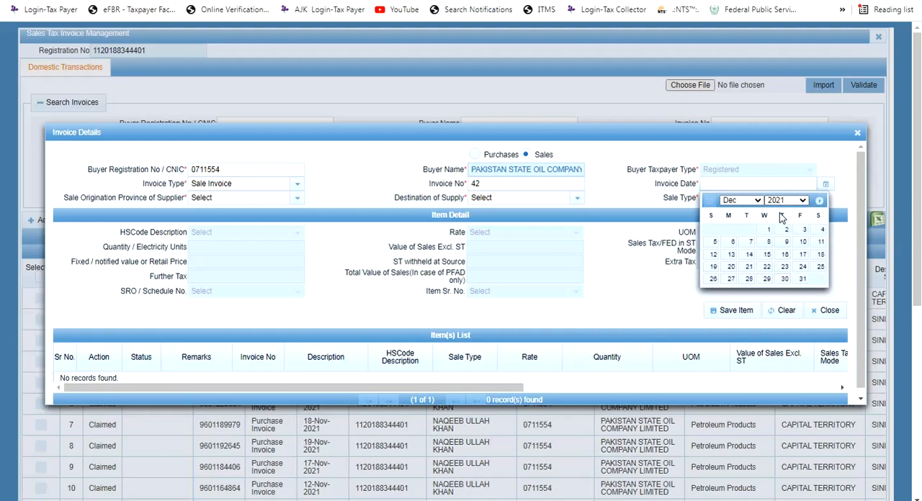
pyautogui.click(802, 279)
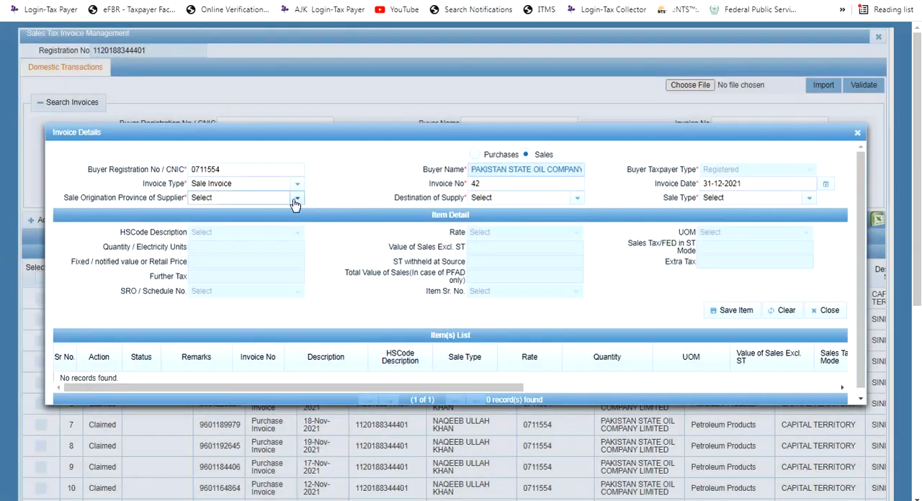
# Choose SINDH as the supplier's sale origination province and KHYBER PAKHTUNKHWA as the destination of supply
pyautogui.click(295, 201)
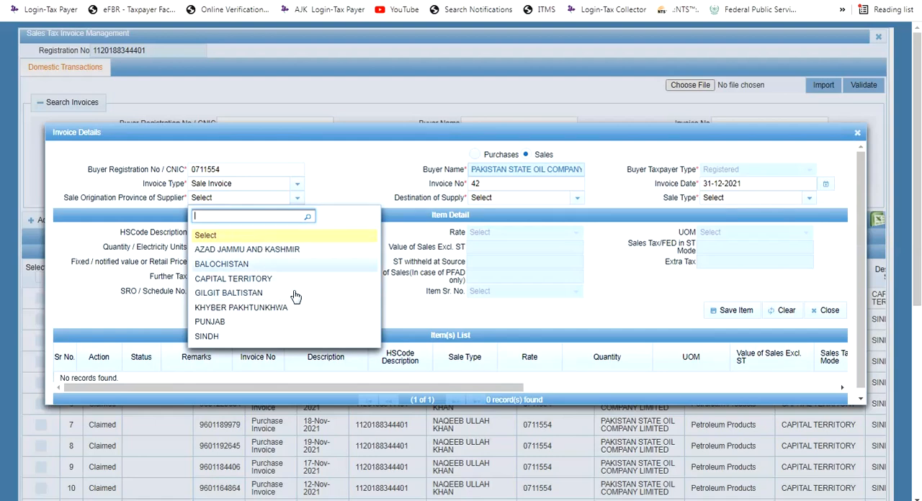
pyautogui.click(241, 336)
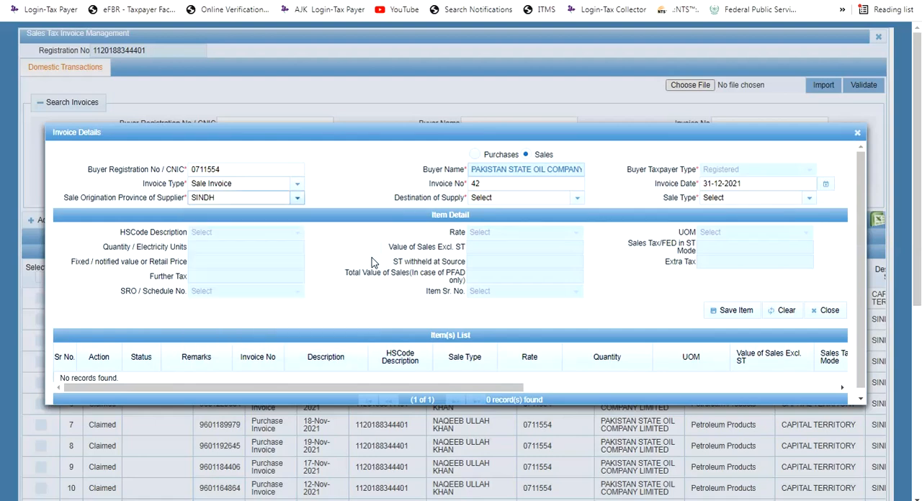
pyautogui.click(554, 199)
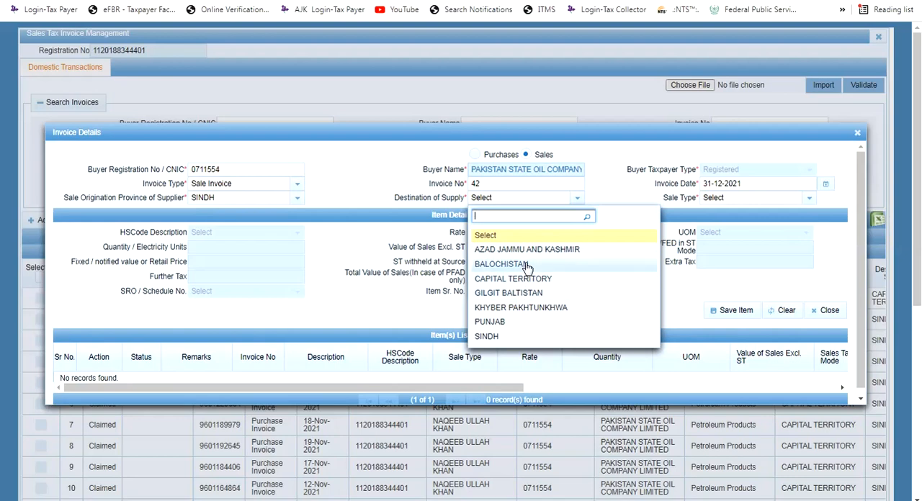
pyautogui.click(529, 308)
# Try the sale type Goods at standard rate (default) with the HS code 9836 services entry, and check the available tax rates
pyautogui.click(750, 202)
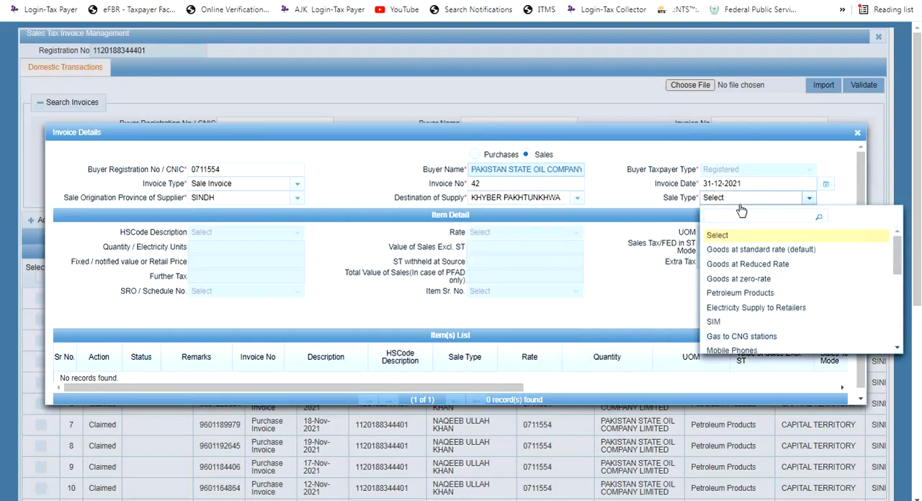
pyautogui.click(742, 249)
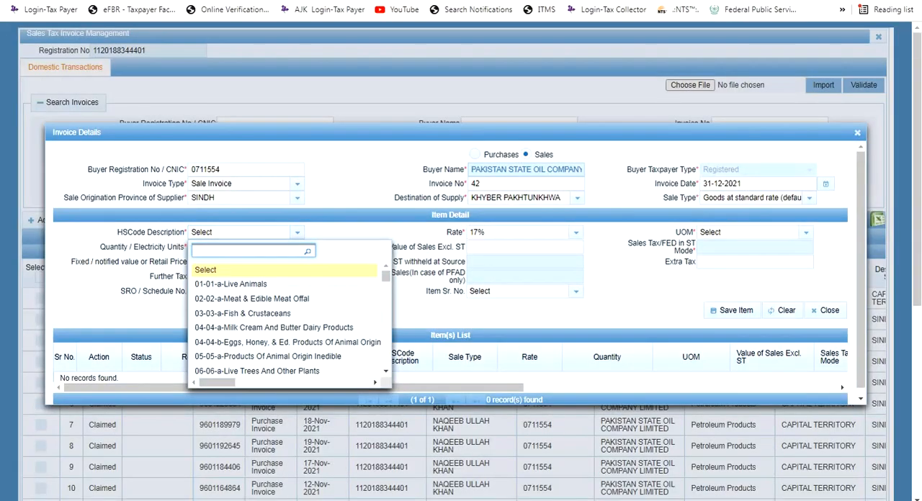
pyautogui.write('836')
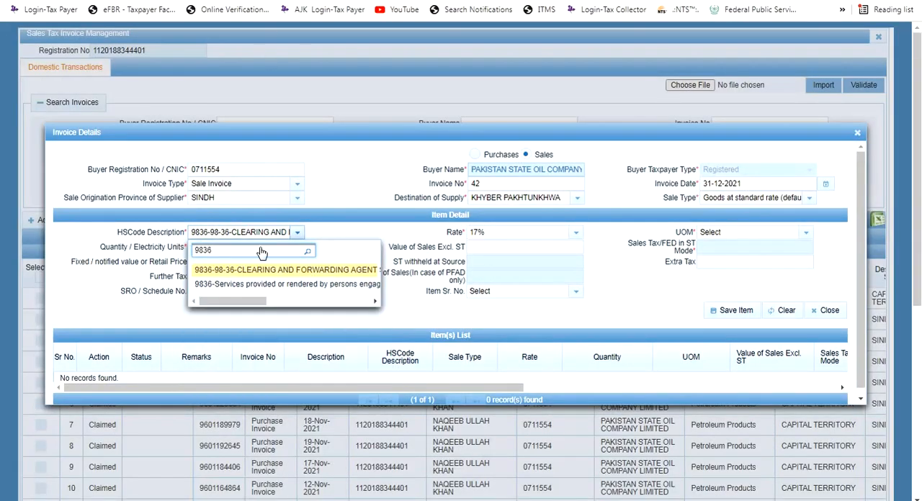
pyautogui.click(288, 285)
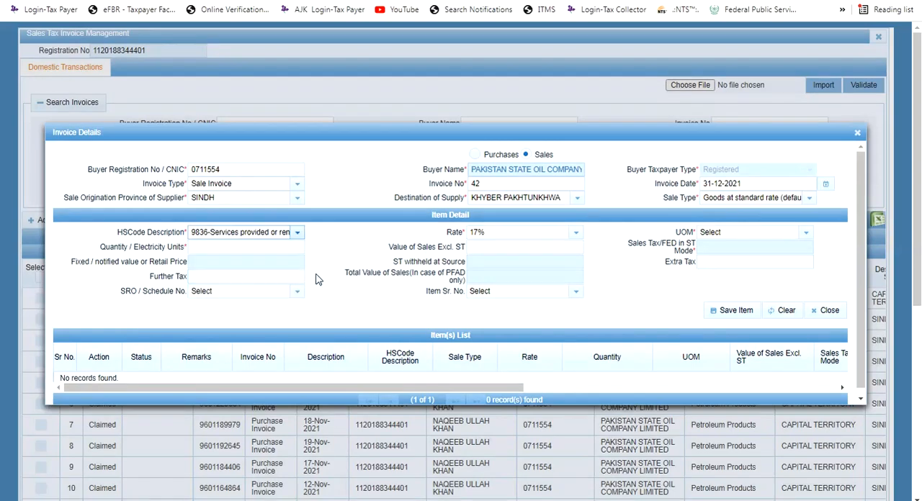
pyautogui.click(510, 232)
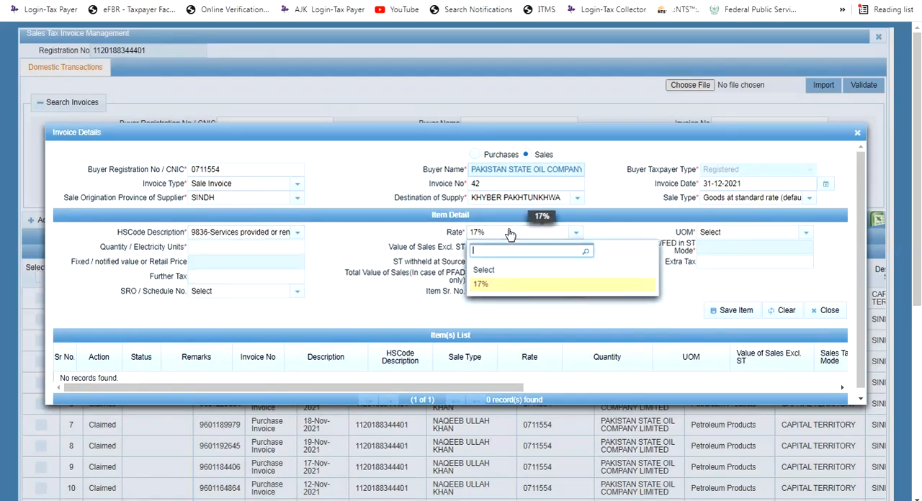
pyautogui.click(509, 233)
pyautogui.click(537, 238)
# Change the invoice's sale type to Services
pyautogui.click(807, 198)
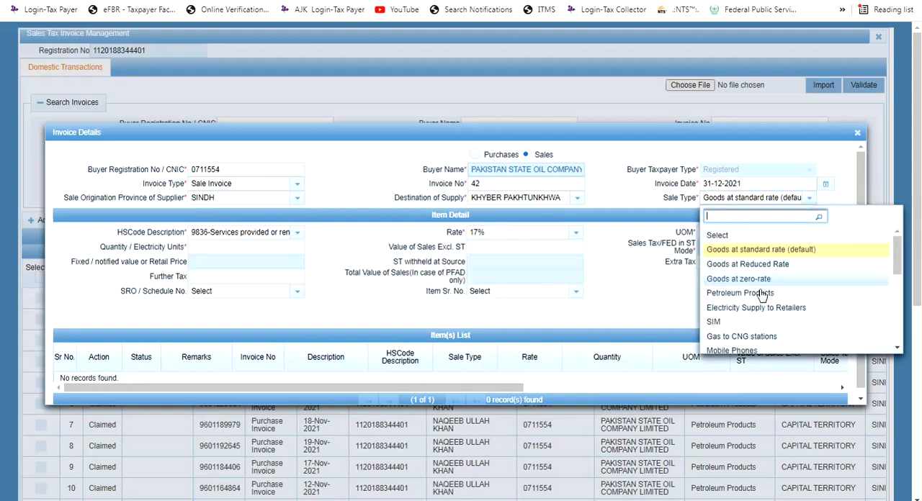
pyautogui.scroll(-5, 756, 306)
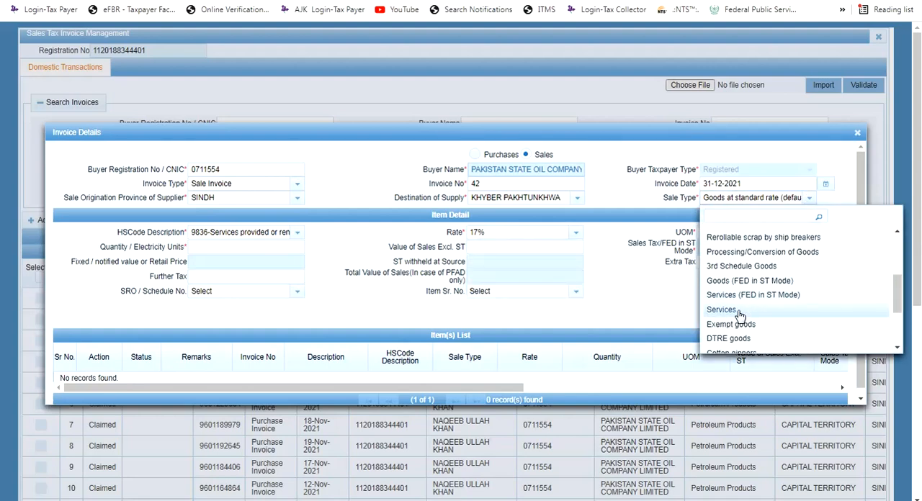
pyautogui.click(739, 312)
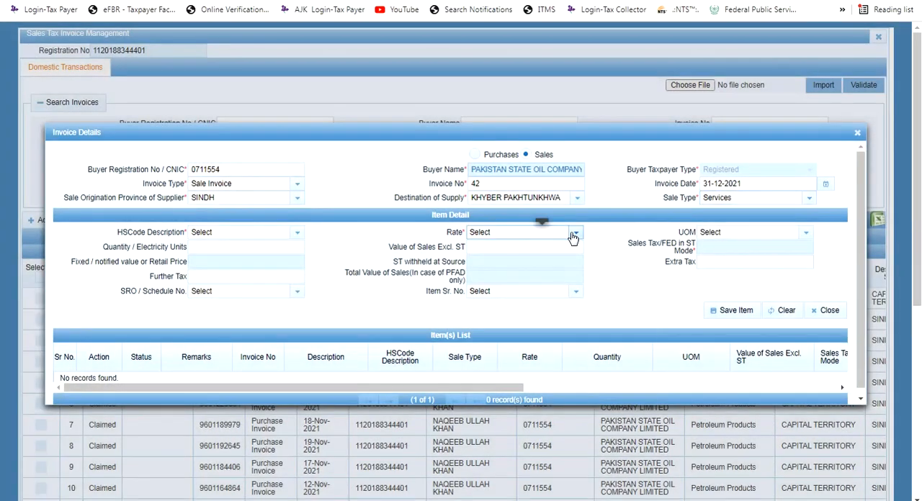
pyautogui.click(572, 238)
# Select the 9836 "Services provided or rendered by persons engaged" HS code again and set the rate to 16%
pyautogui.click(269, 239)
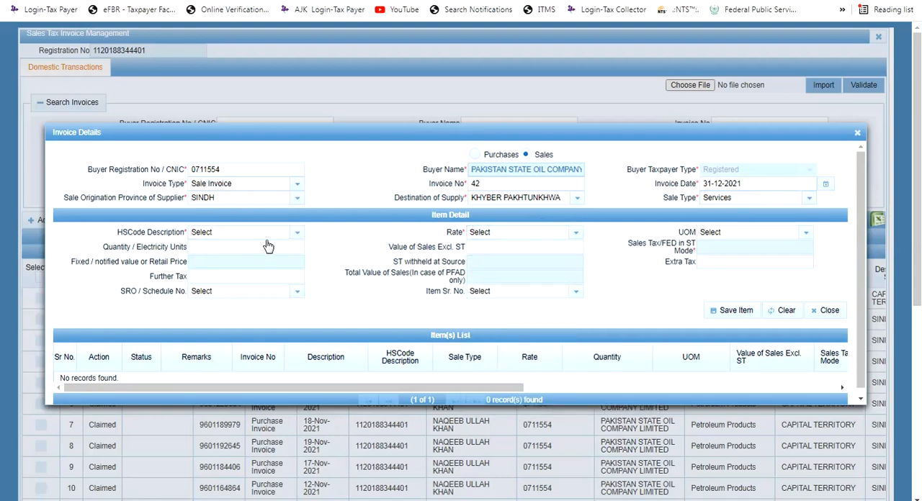
pyautogui.click(284, 236)
pyautogui.write('9')
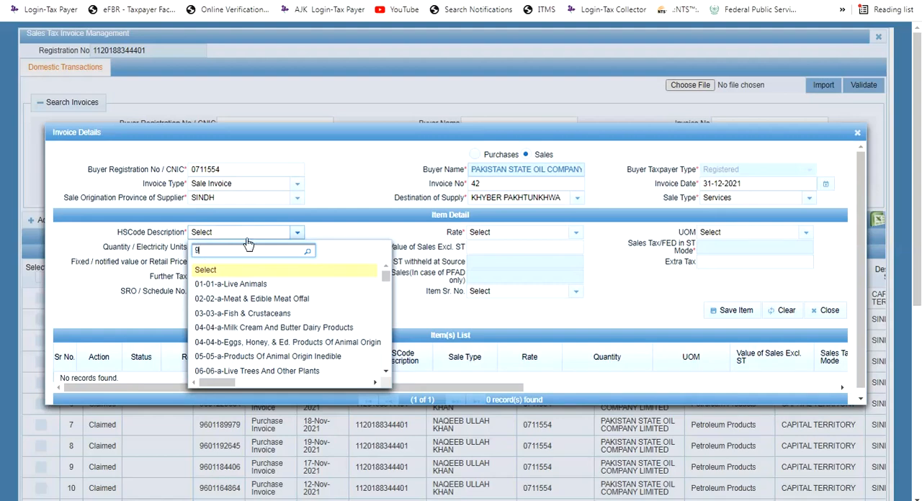
pyautogui.write('9836')
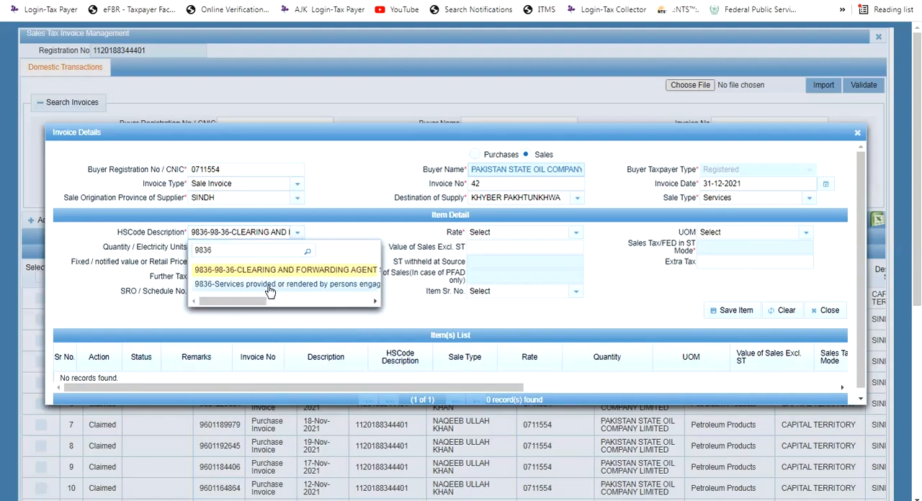
pyautogui.click(269, 285)
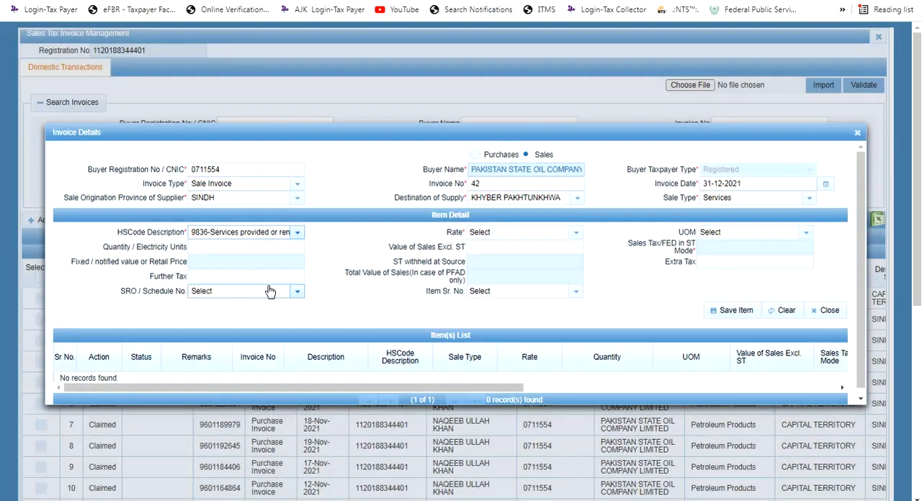
pyautogui.click(504, 233)
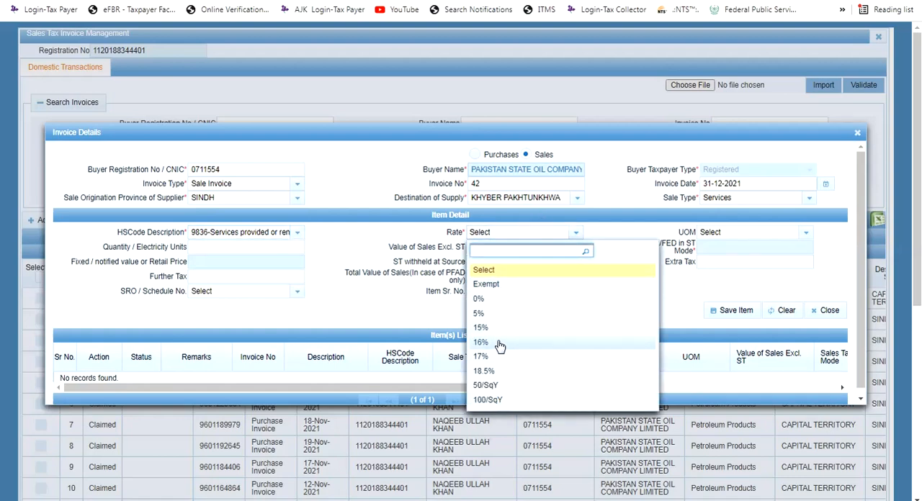
pyautogui.click(484, 343)
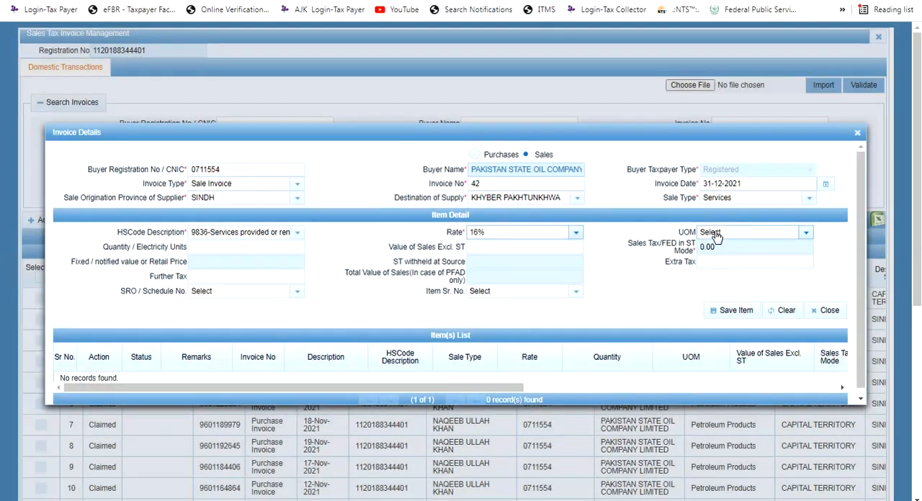
# Set the unit of measure to Liter, the quantity to 10 and the value of sales excluding sales tax to 655,913
pyautogui.click(710, 233)
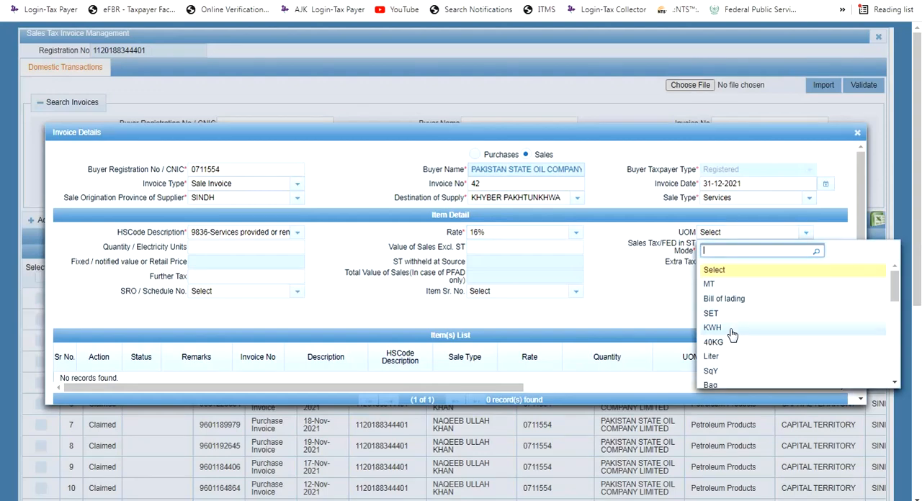
pyautogui.scroll(-2, 733, 330)
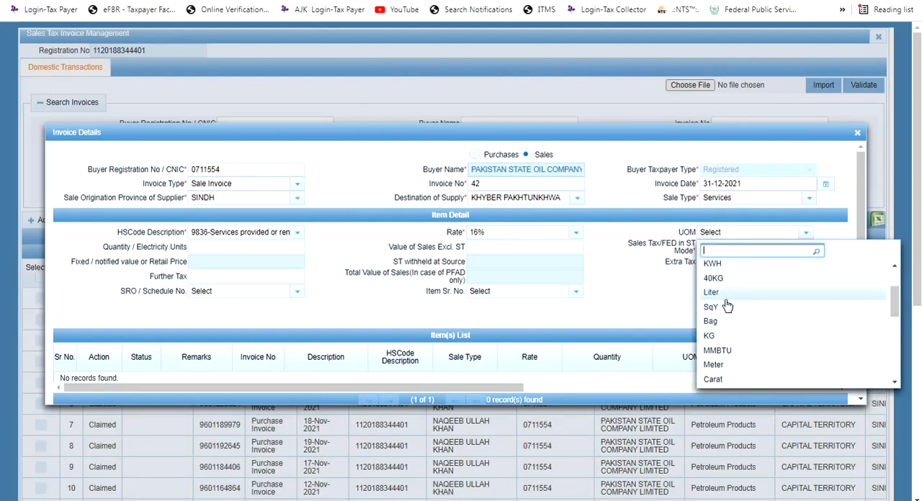
pyautogui.click(726, 297)
pyautogui.click(268, 246)
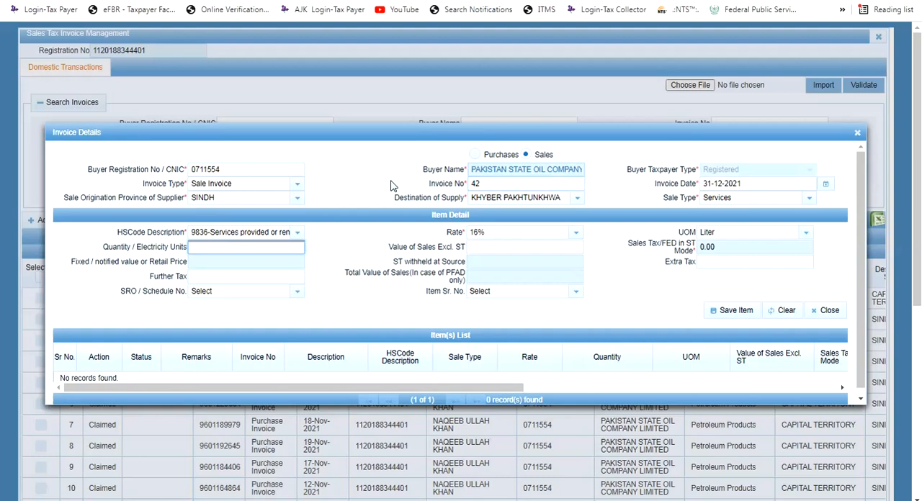
pyautogui.click(507, 136)
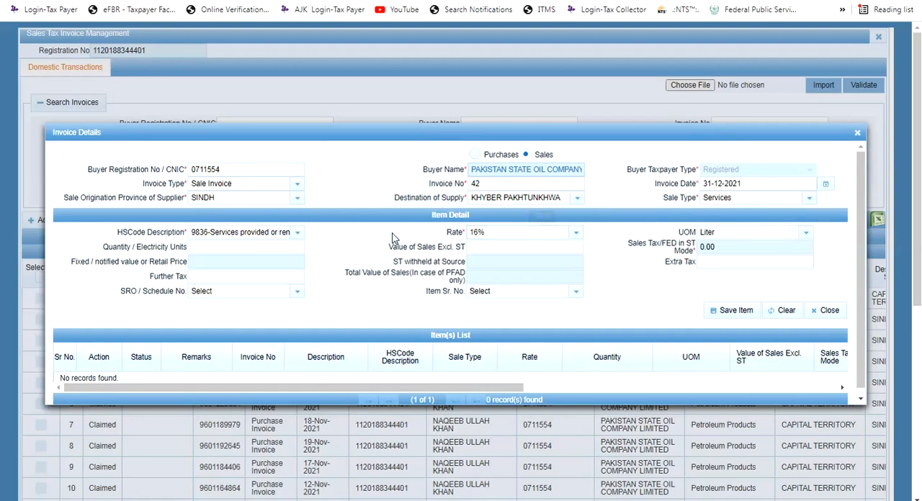
pyautogui.click(247, 248)
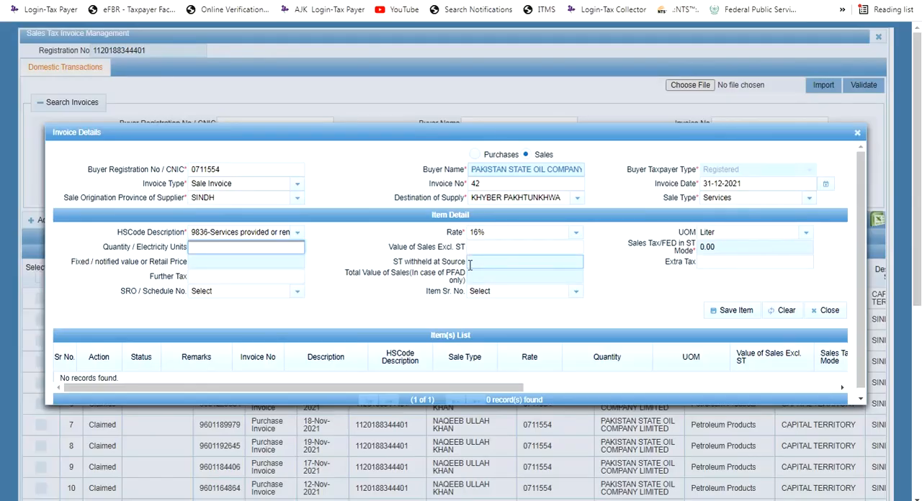
pyautogui.press('Tab')
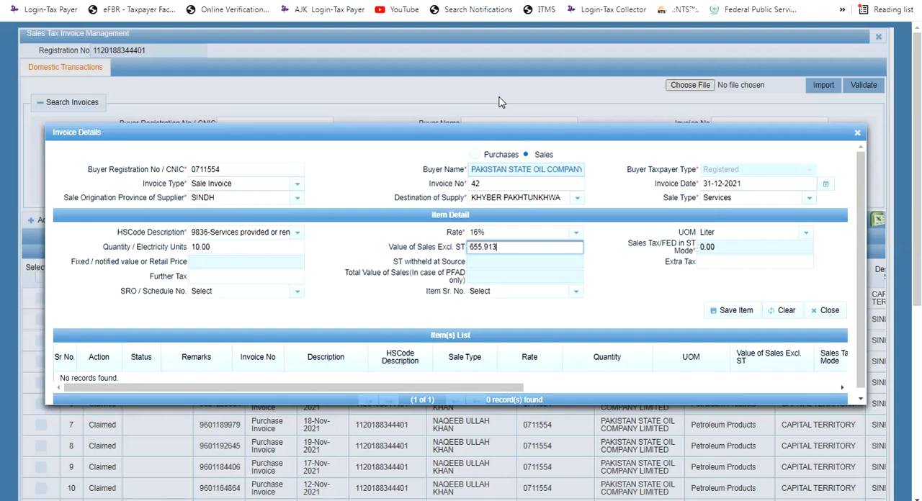
pyautogui.press('Tab')
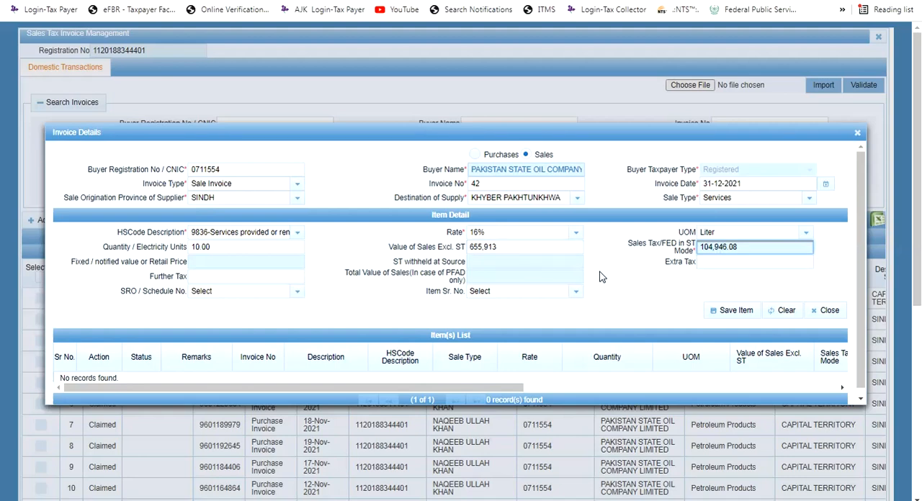
# Change the value of sales excluding sales tax to 200,000 and save the item to the invoice
pyautogui.click(512, 247)
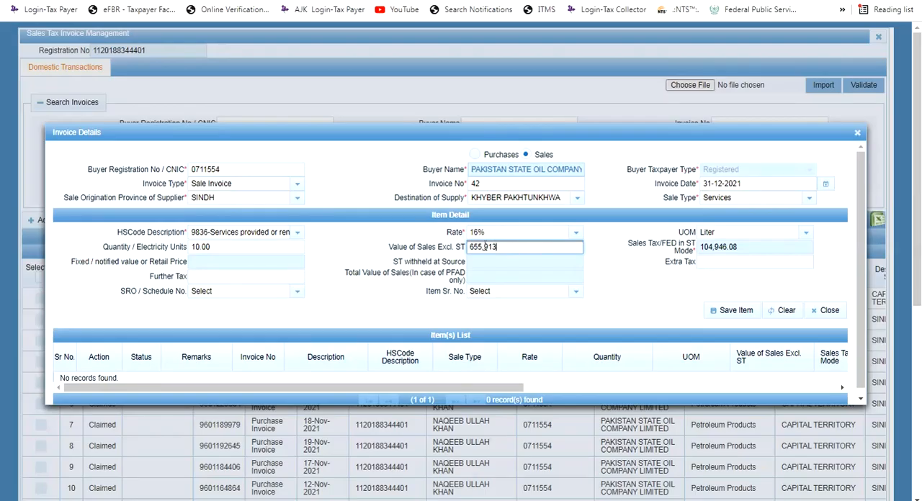
pyautogui.doubleClick(485, 246)
pyautogui.write('200,000')
pyautogui.press('Tab')
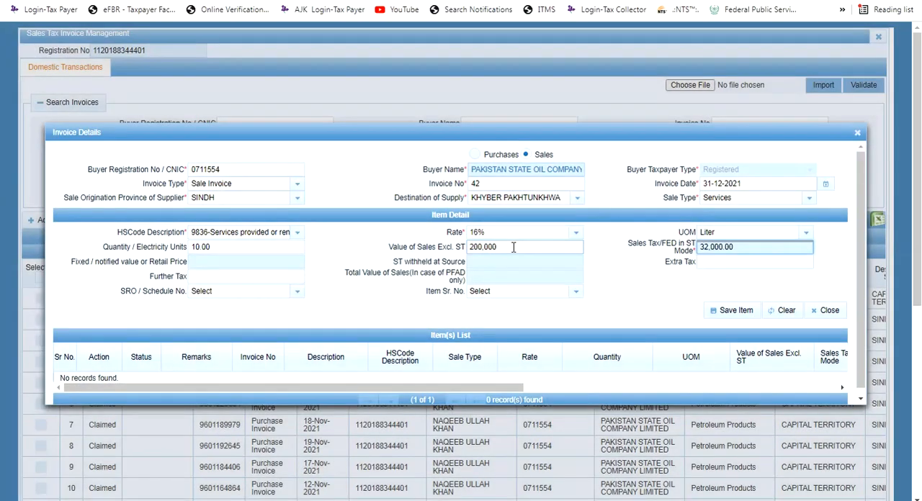
pyautogui.click(744, 315)
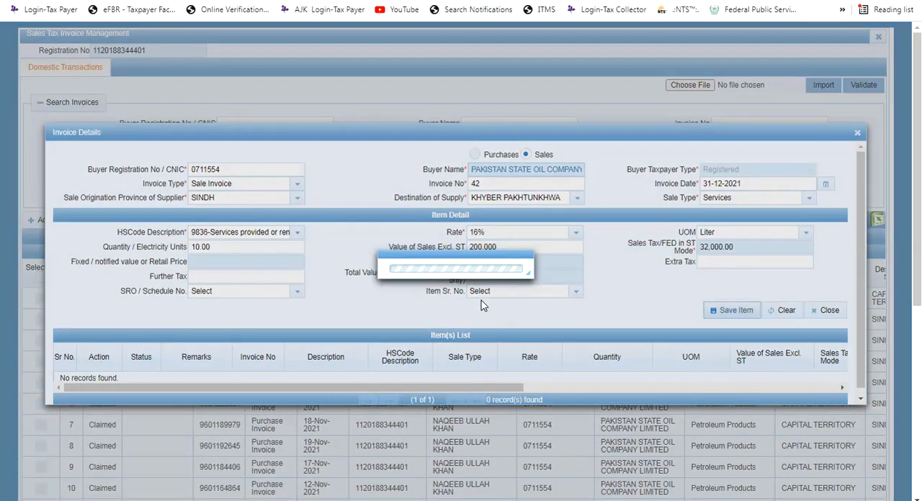
pyautogui.scroll(-2, 527, 281)
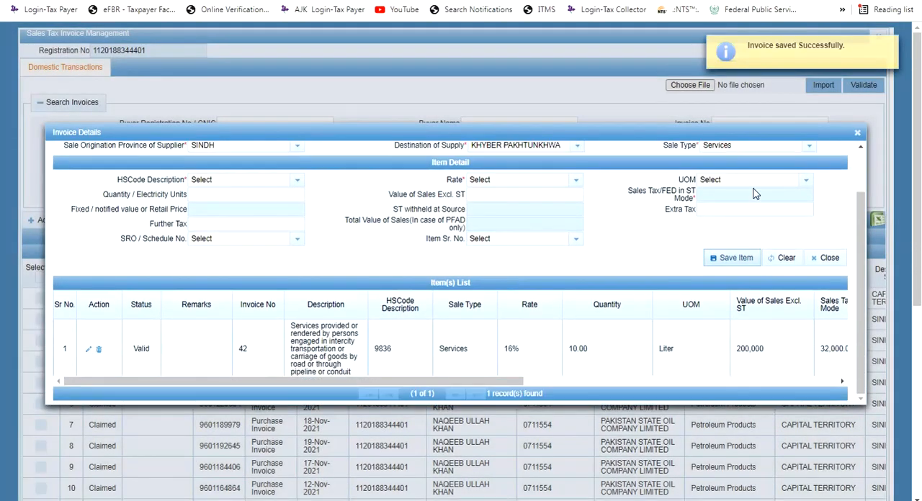
# Close the invoice details and reopen the December 2021 draft sales tax return for editing
pyautogui.click(858, 132)
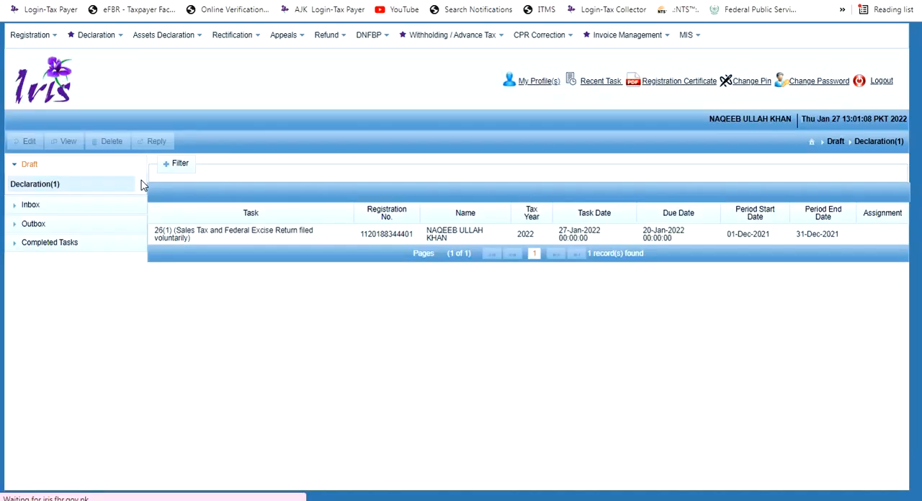
pyautogui.doubleClick(184, 237)
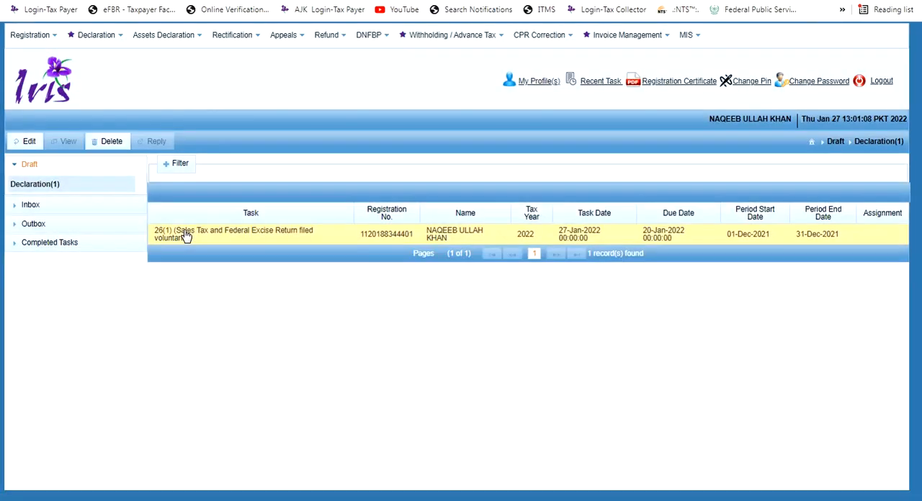
pyautogui.click(27, 142)
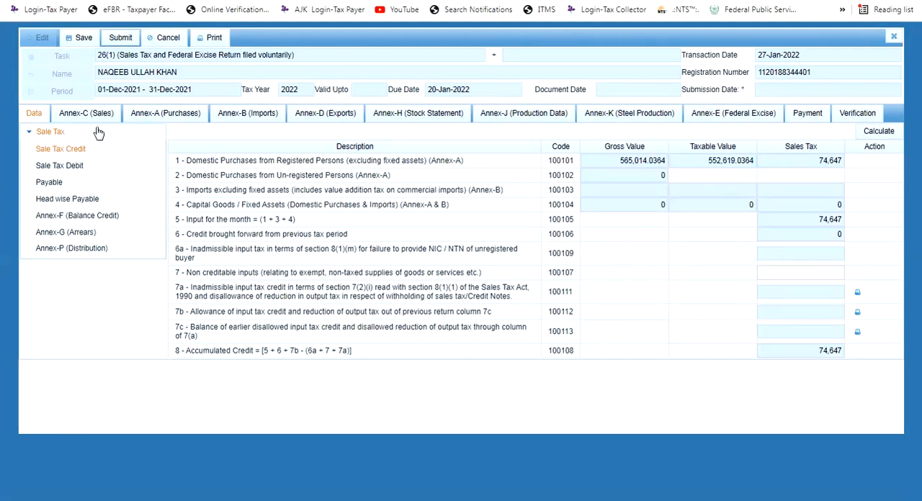
# Load the sales invoices into Annex-C, select the loaded invoice and submit the annex
pyautogui.click(95, 119)
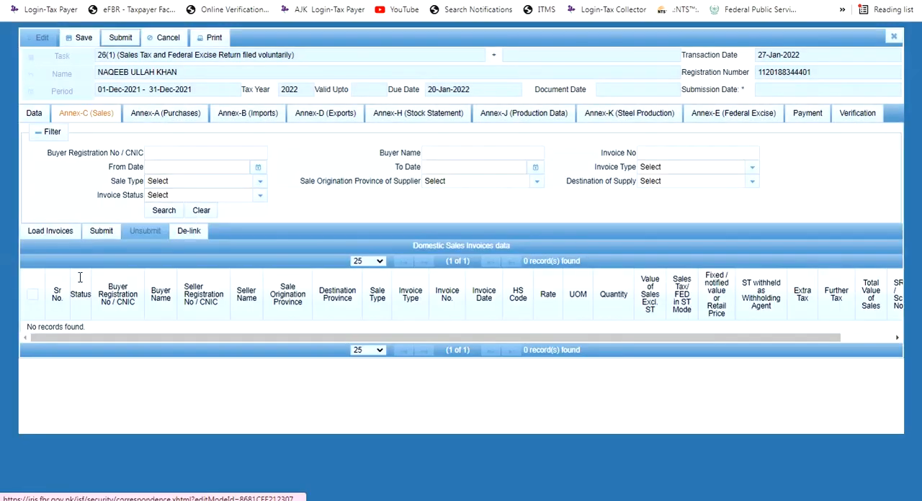
pyautogui.click(58, 232)
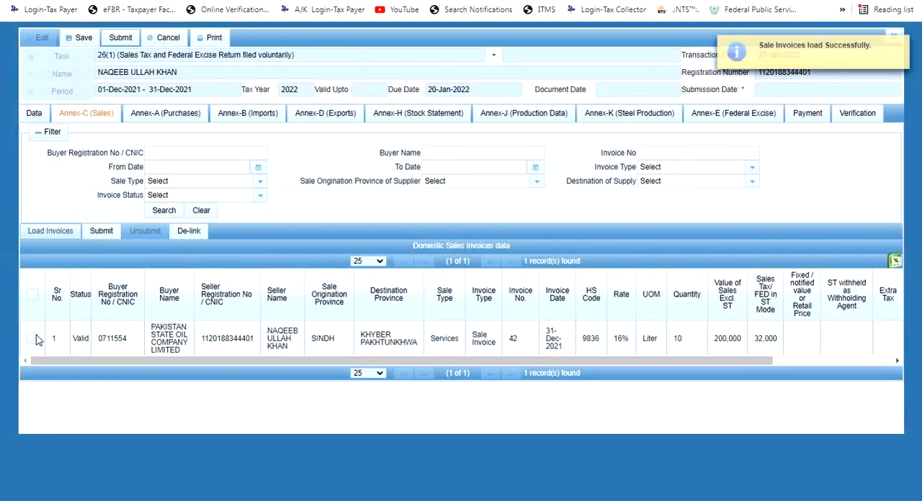
pyautogui.click(32, 339)
pyautogui.click(101, 231)
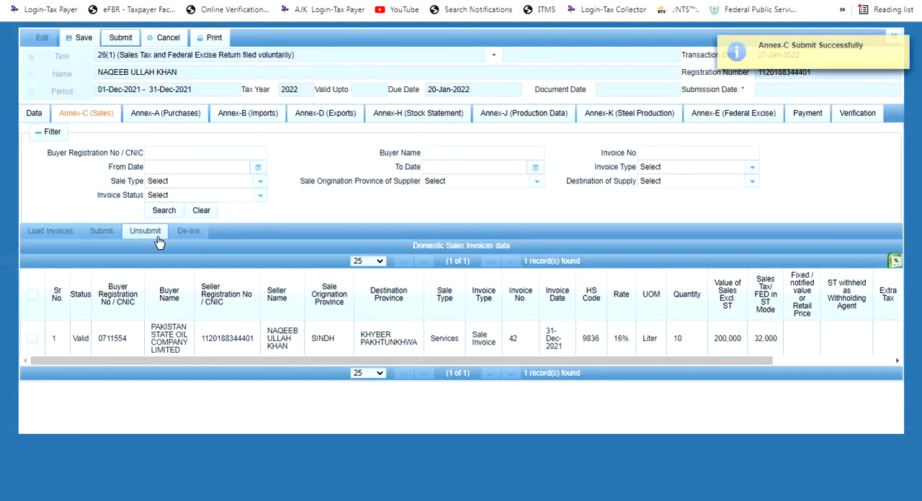
# Calculate the return data and review the Sale Tax Debit, Payable and Head wise Payable sections
pyautogui.click(32, 115)
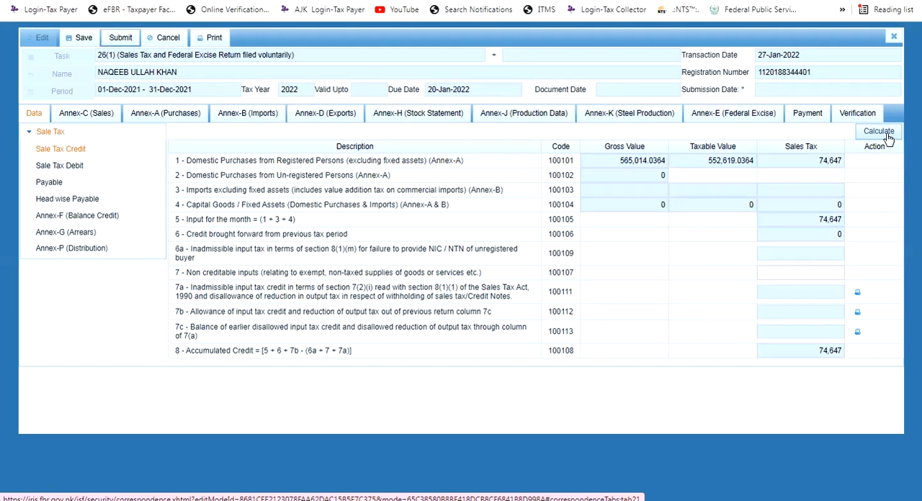
pyautogui.click(885, 134)
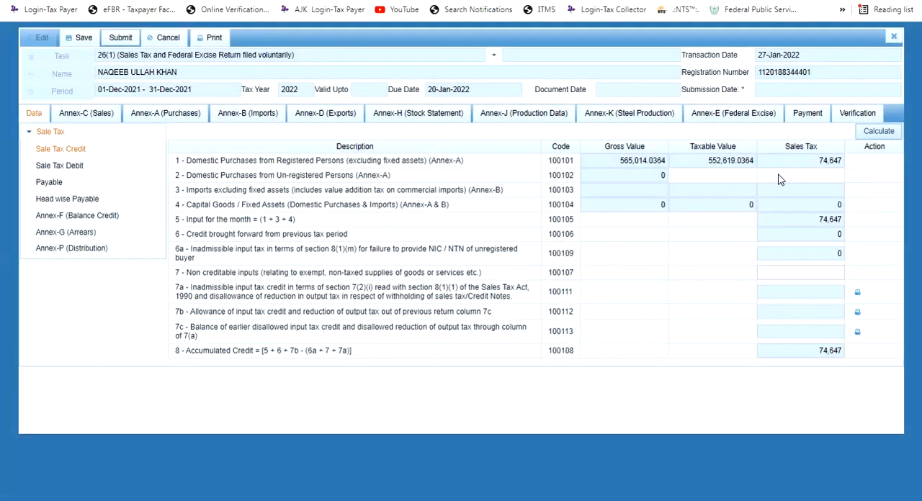
pyautogui.click(62, 167)
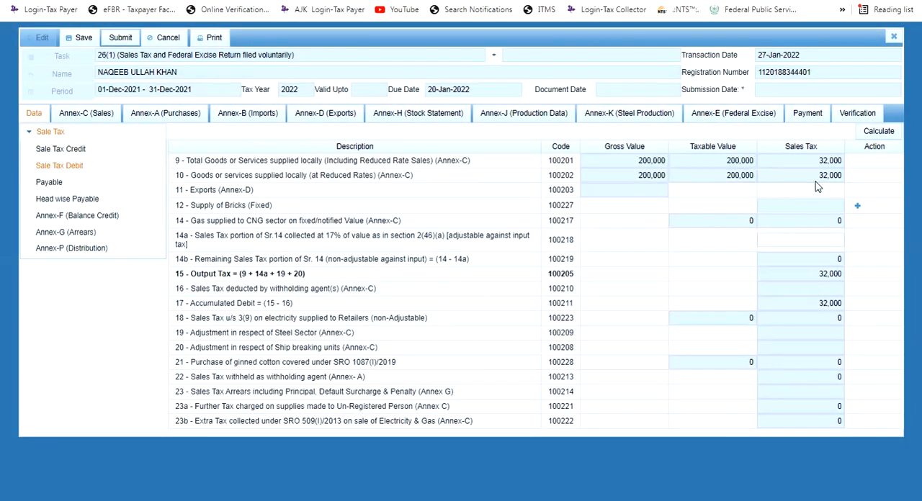
pyautogui.click(829, 179)
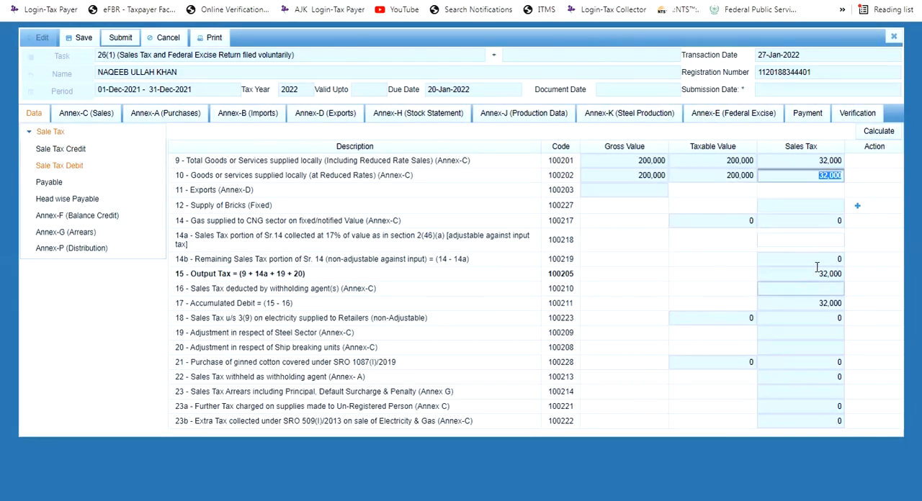
pyautogui.click(87, 186)
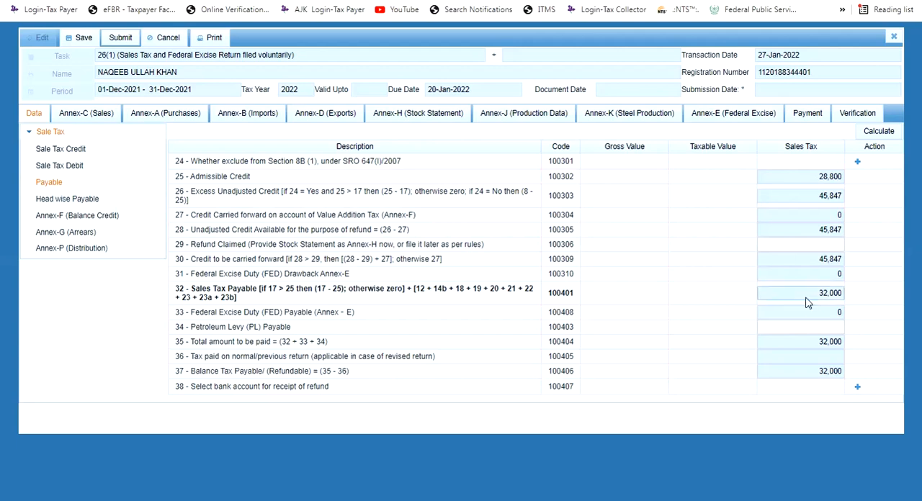
pyautogui.click(104, 201)
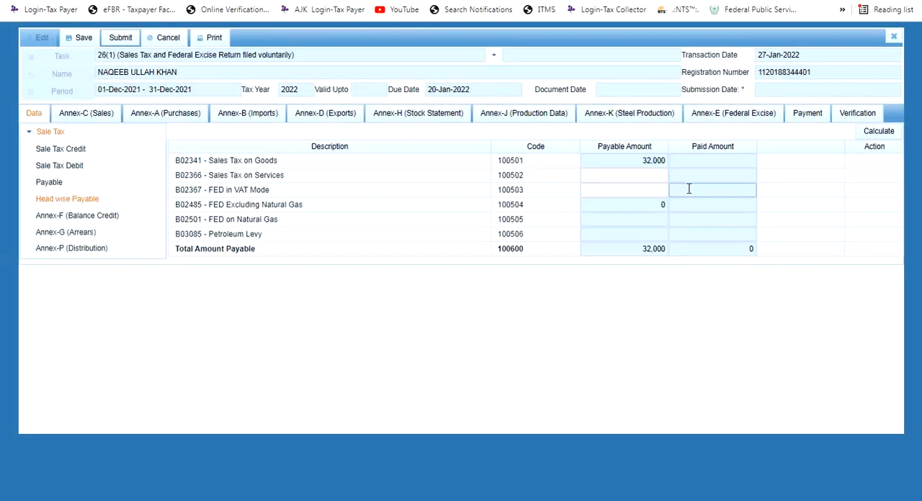
# In Annex-F, set the value of domestic purchases consumed or sold during the period to 200,000
pyautogui.click(115, 220)
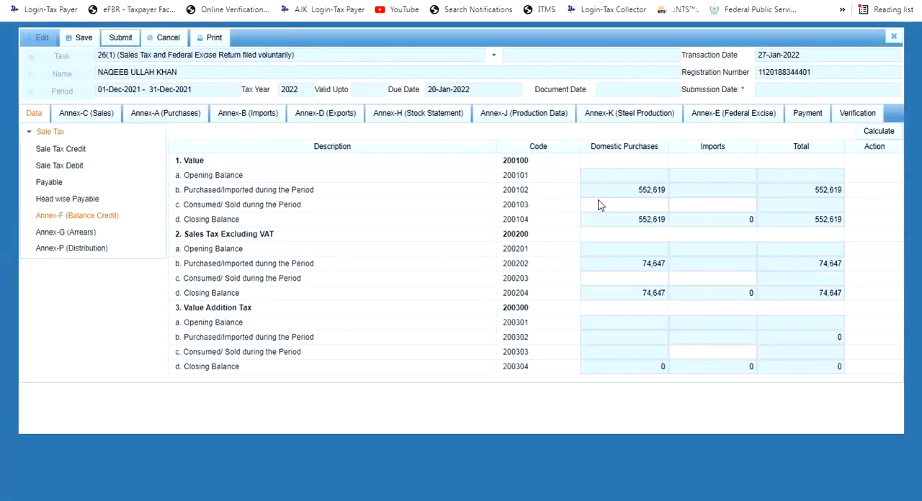
pyautogui.click(651, 205)
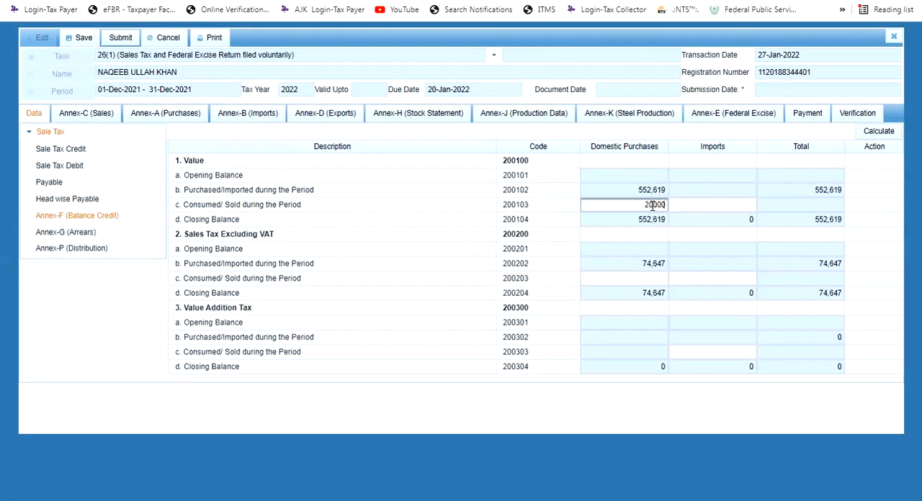
pyautogui.write('20000')
pyautogui.press('Tab')
pyautogui.doubleClick(653, 206)
pyautogui.click(659, 207)
pyautogui.write('00')
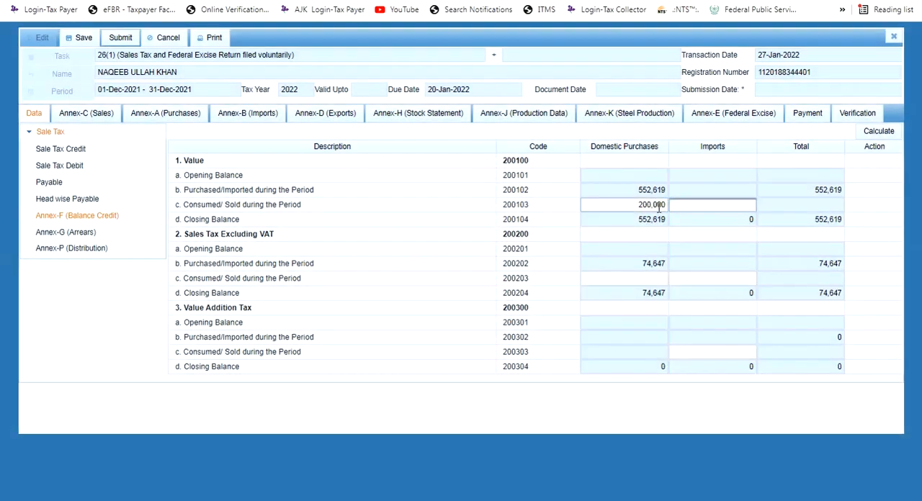
# Set the Annex-F sales tax on domestic purchases consumed or sold to 32,000, recalculate and check the closing balances
pyautogui.click(650, 278)
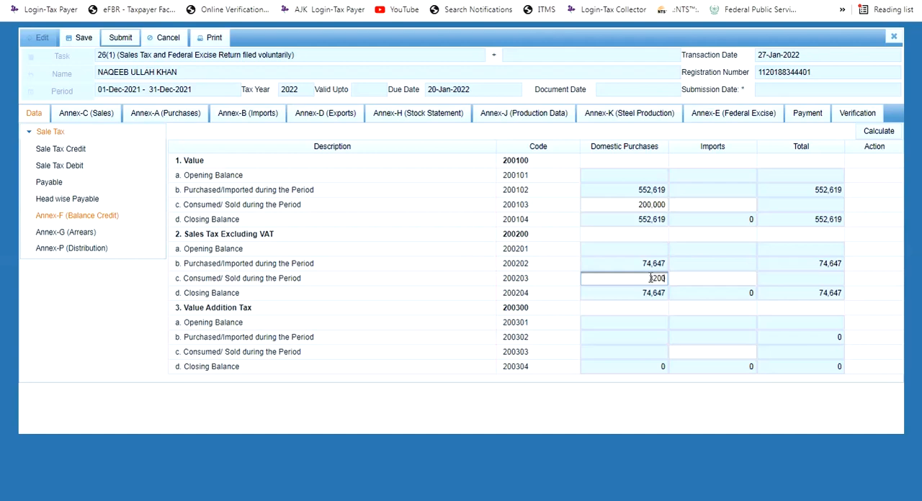
pyautogui.write('32000')
pyautogui.click(877, 133)
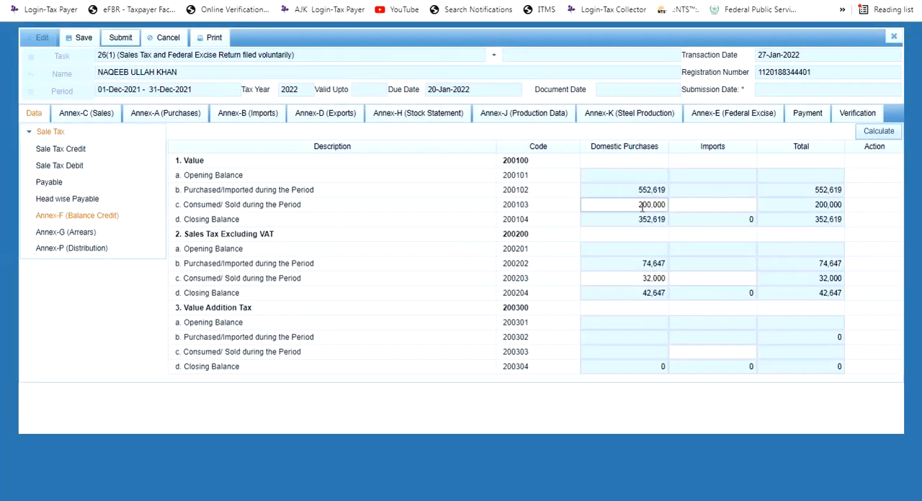
pyautogui.click(652, 279)
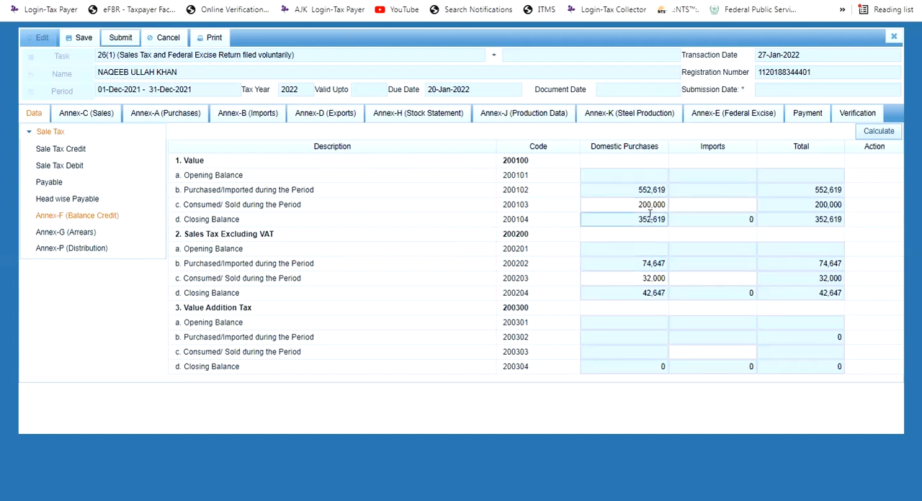
pyautogui.moveTo(635, 218); pyautogui.dragTo(675, 219)
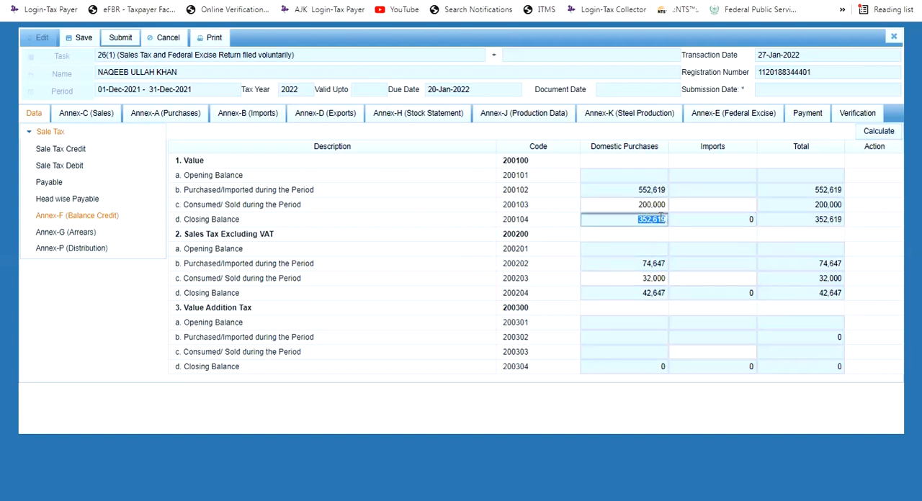
pyautogui.moveTo(632, 293); pyautogui.dragTo(679, 294)
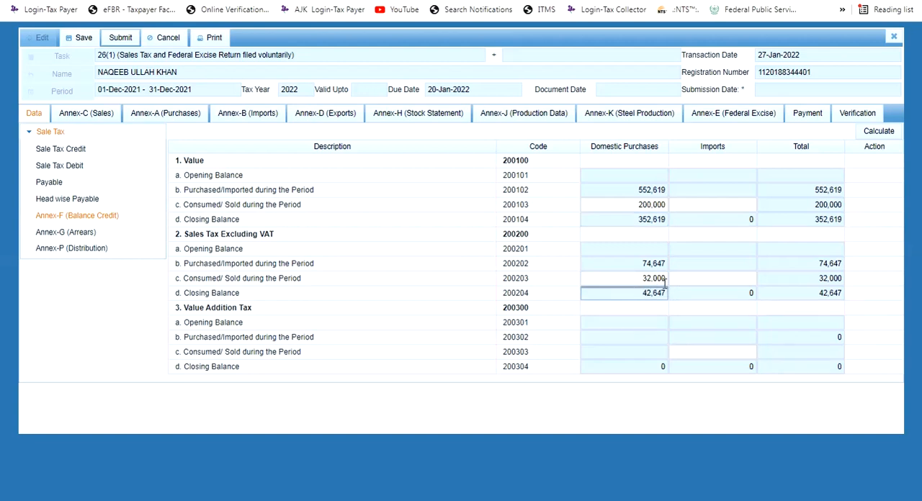
pyautogui.click(875, 131)
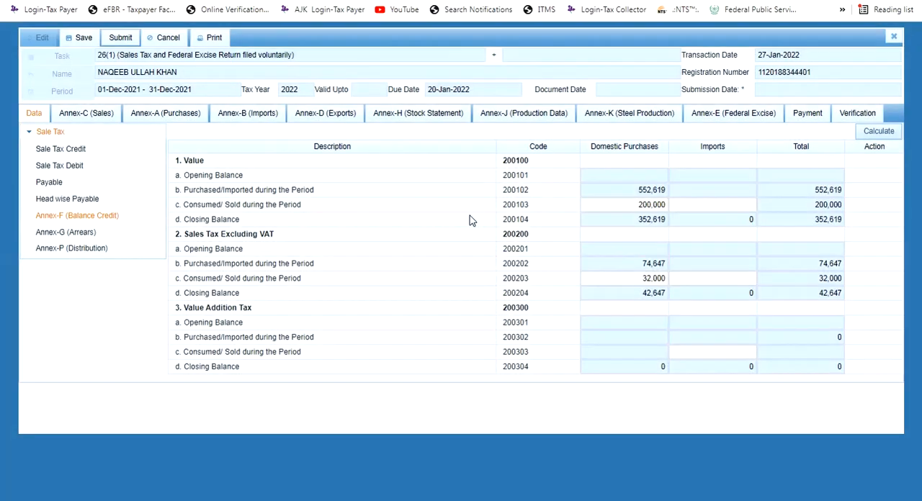
# In the Payable section, add a Yes exclusion from Section 8B with the reason "Oil marketing company & petroleum refinery"
pyautogui.click(58, 200)
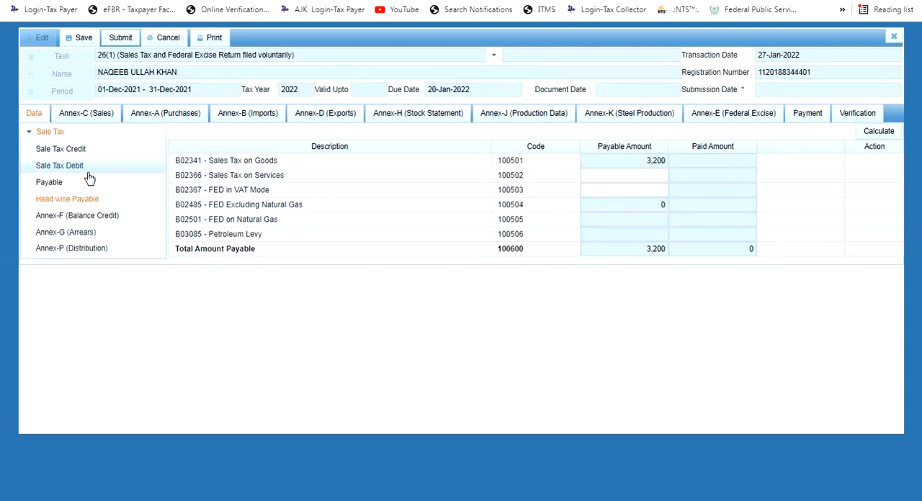
pyautogui.click(50, 182)
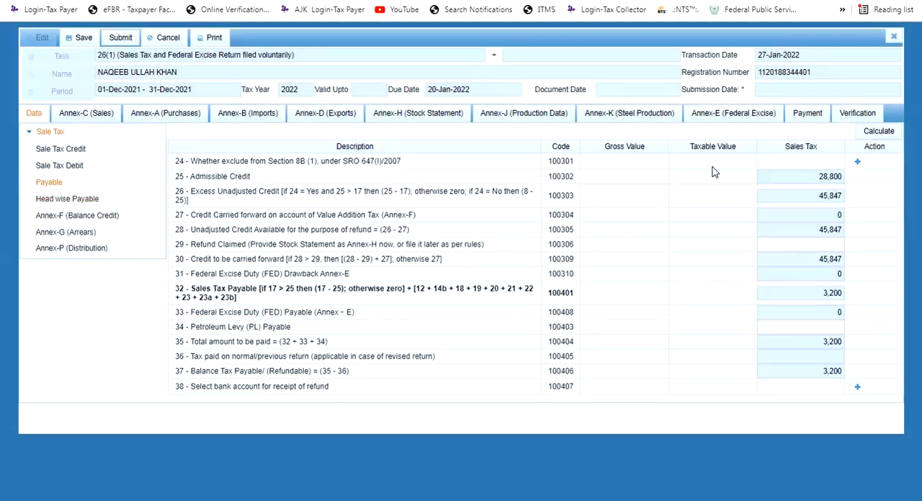
pyautogui.click(857, 161)
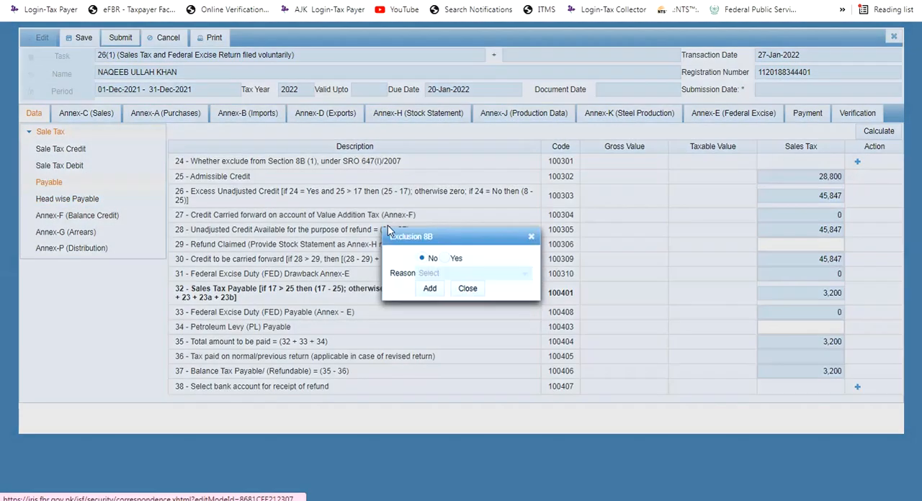
pyautogui.click(447, 261)
pyautogui.click(493, 274)
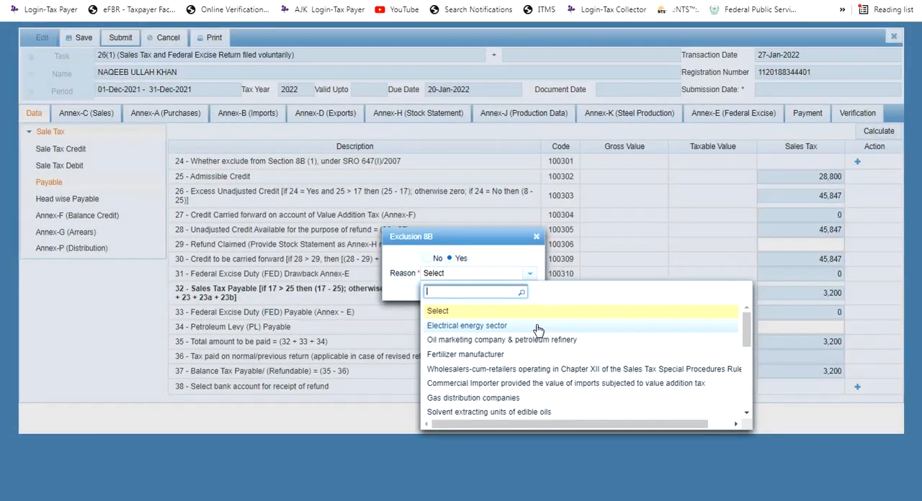
pyautogui.click(498, 344)
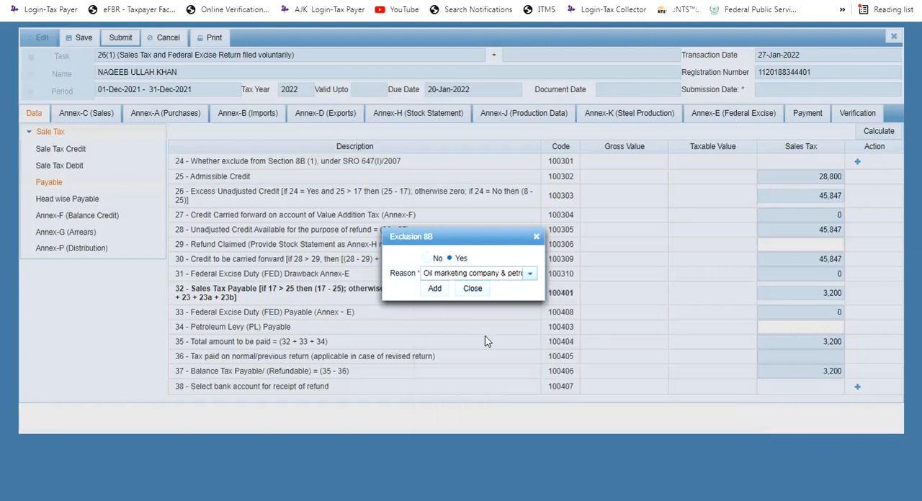
pyautogui.click(435, 289)
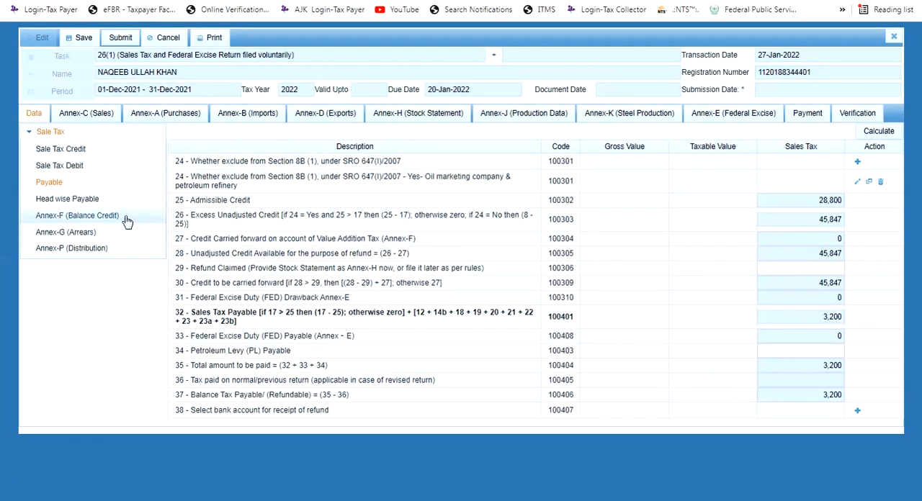
# Recalculate the return with the Section 8B exclusion and check the Payable and Head wise Payable amounts
pyautogui.click(106, 202)
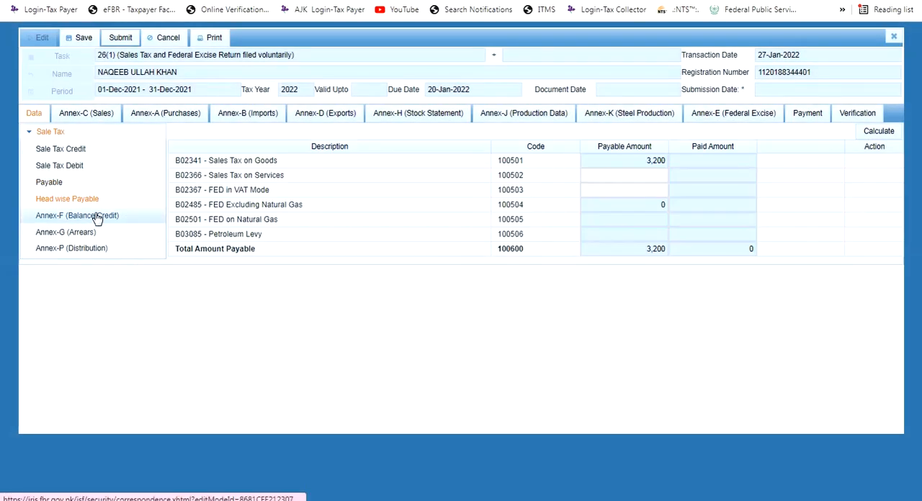
pyautogui.click(98, 216)
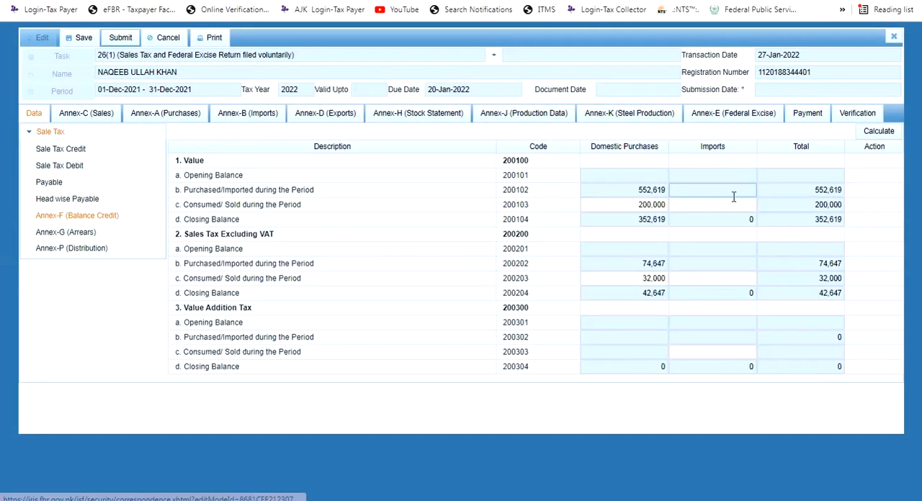
pyautogui.click(871, 134)
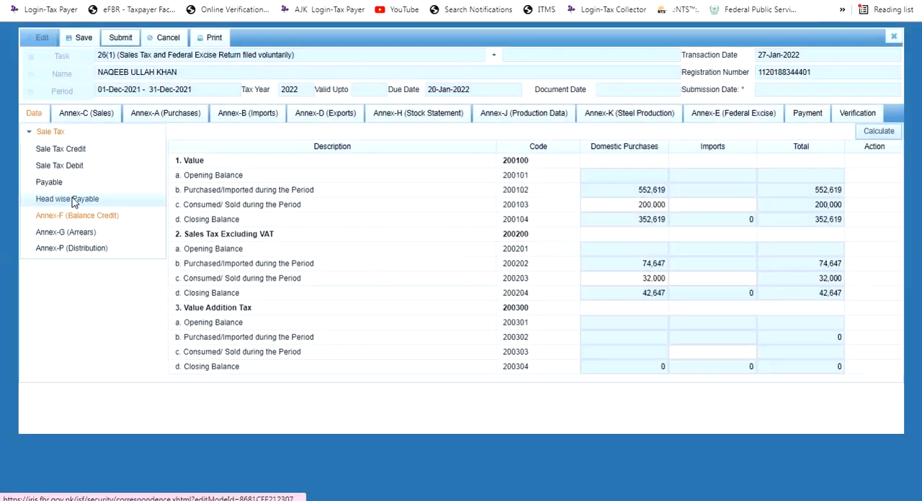
pyautogui.click(75, 200)
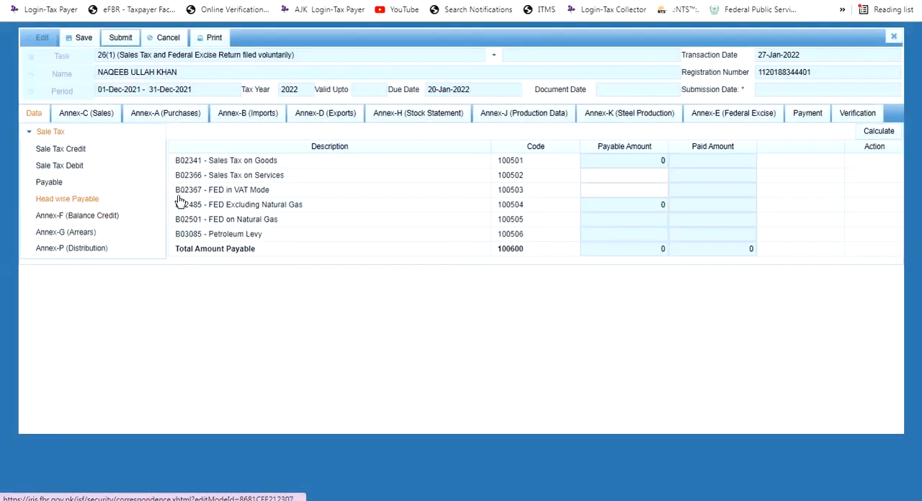
pyautogui.click(60, 185)
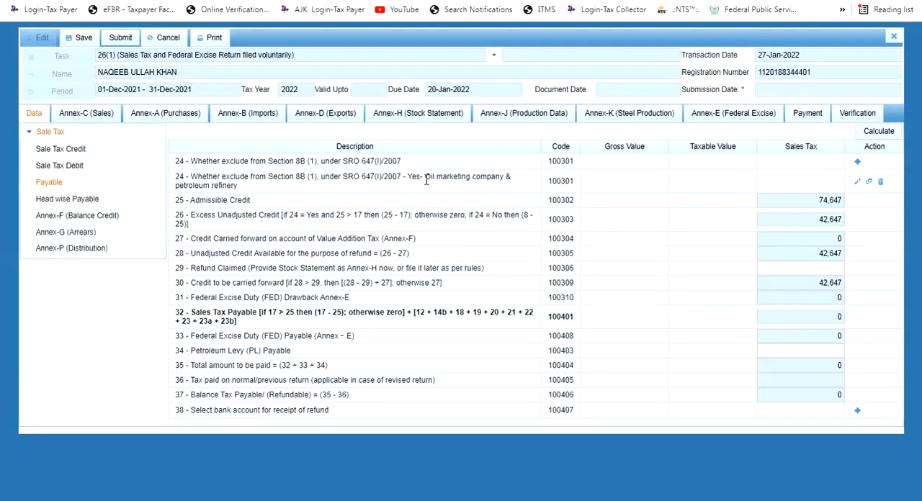
pyautogui.click(886, 133)
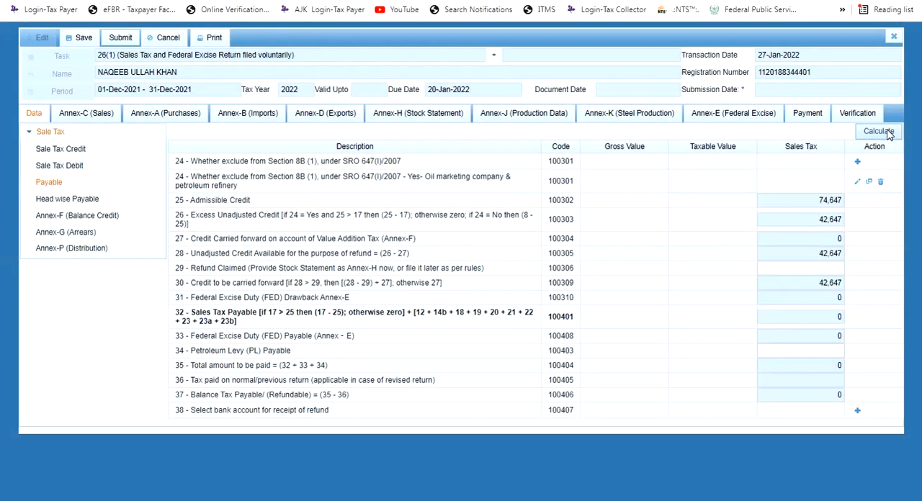
pyautogui.click(877, 136)
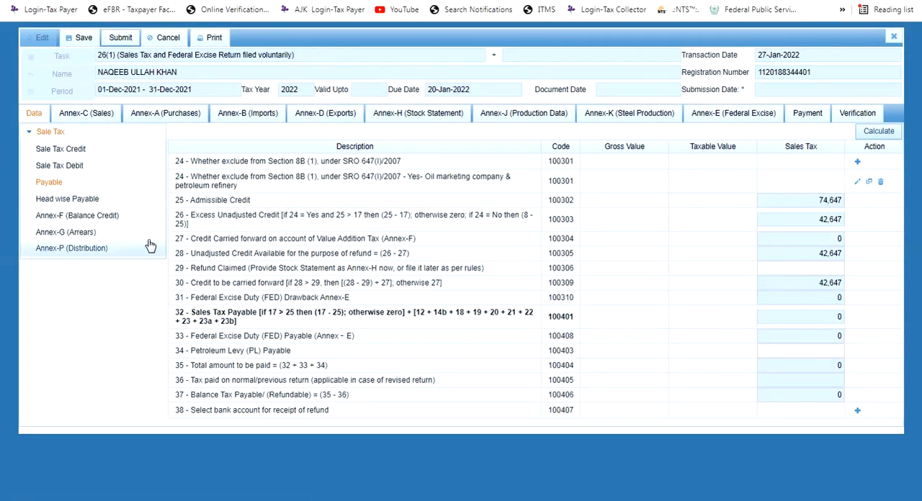
pyautogui.click(89, 204)
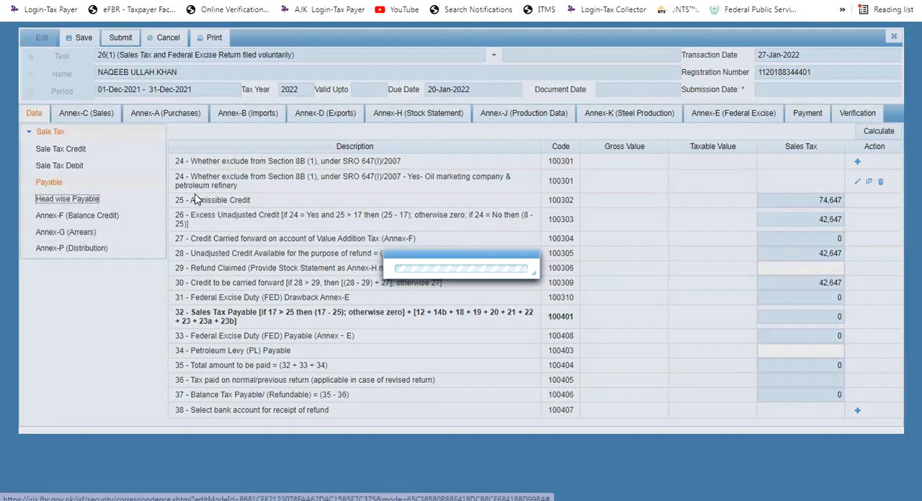
# Review the Head wise Payable amounts and the Annex-F sales tax consumed or sold on domestic purchases
pyautogui.click(148, 187)
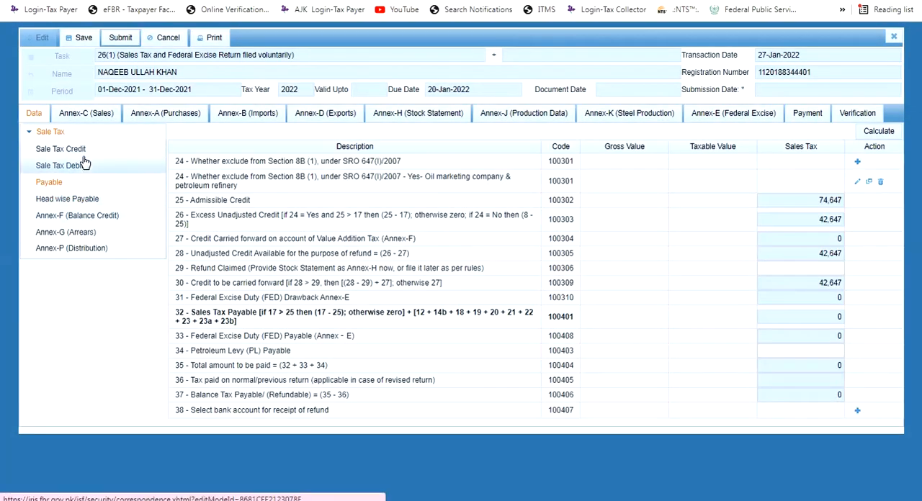
pyautogui.click(87, 200)
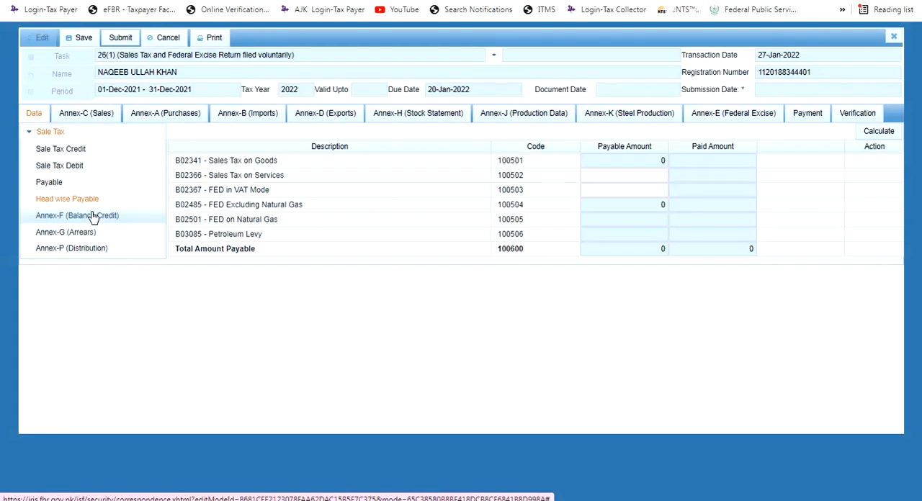
pyautogui.click(622, 175)
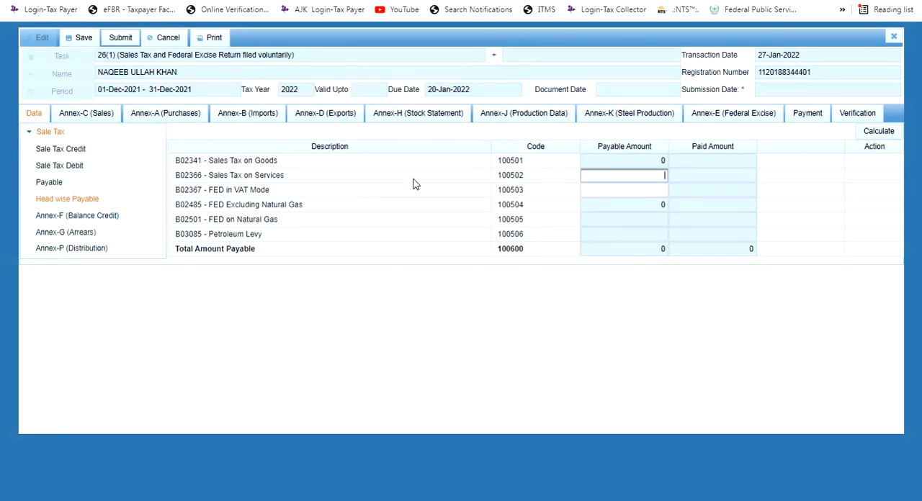
pyautogui.click(87, 217)
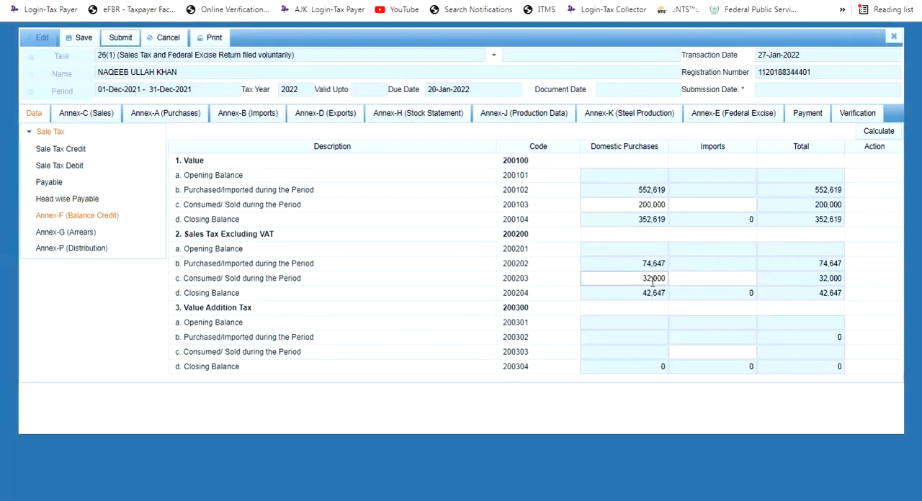
pyautogui.doubleClick(643, 279)
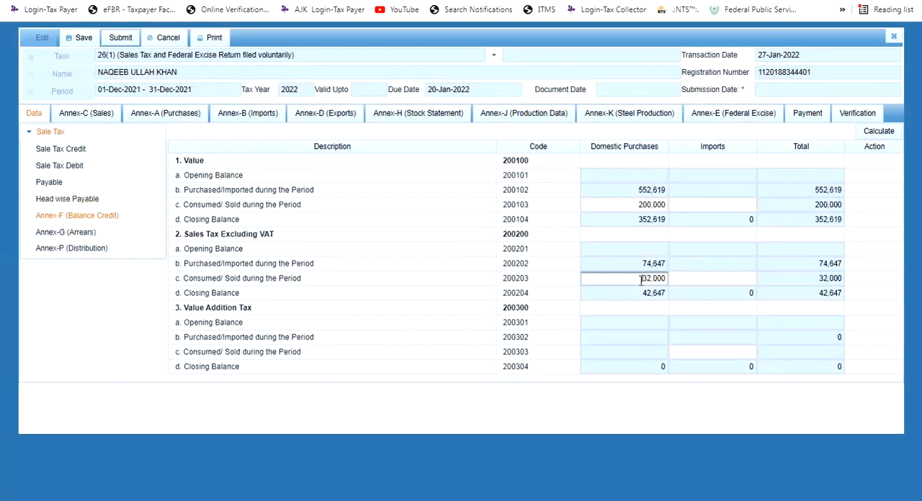
pyautogui.click(97, 199)
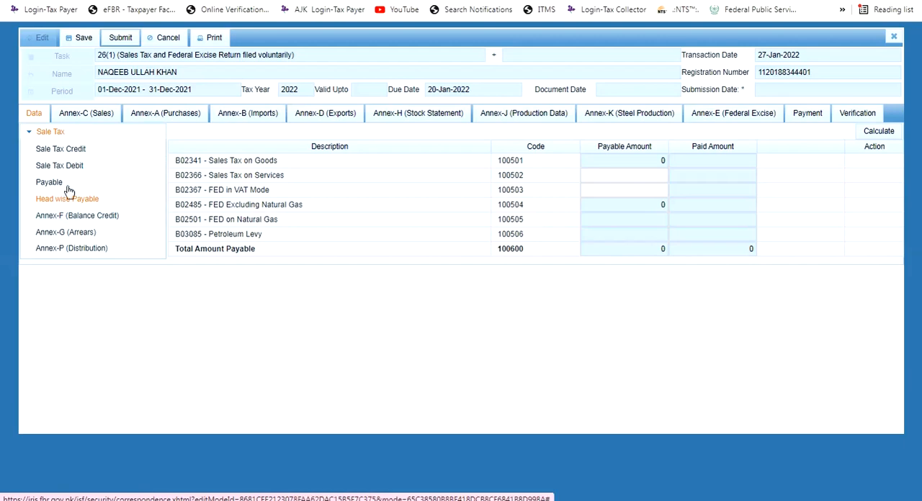
# Delete the Section 8B exclusion for "Oil marketing company & petroleum refinery" from the Payable section and recalculate the return
pyautogui.click(45, 183)
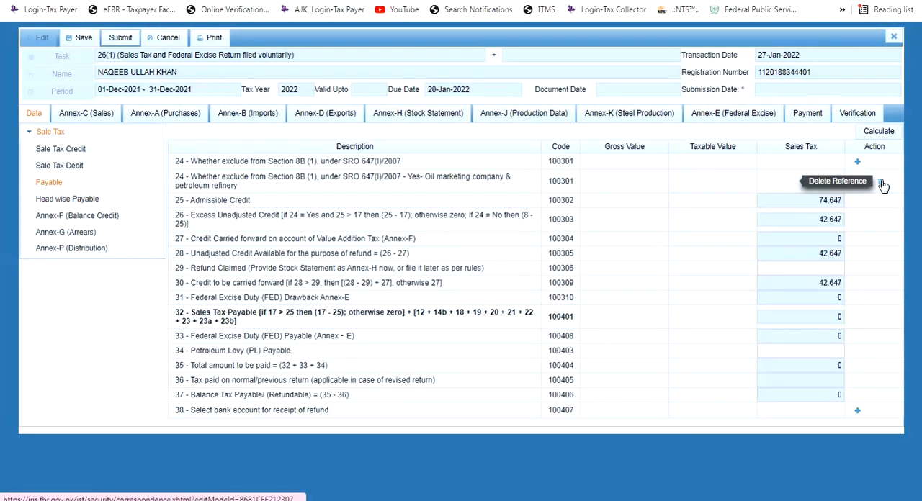
pyautogui.click(882, 184)
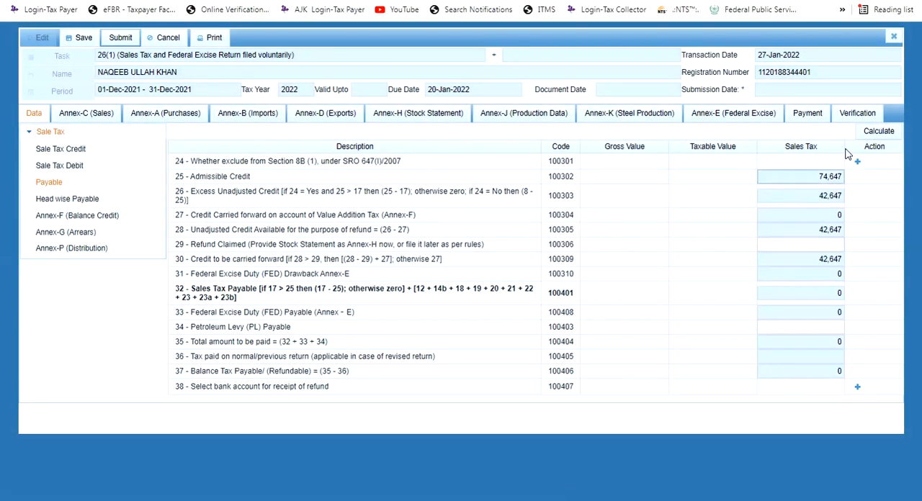
pyautogui.click(878, 132)
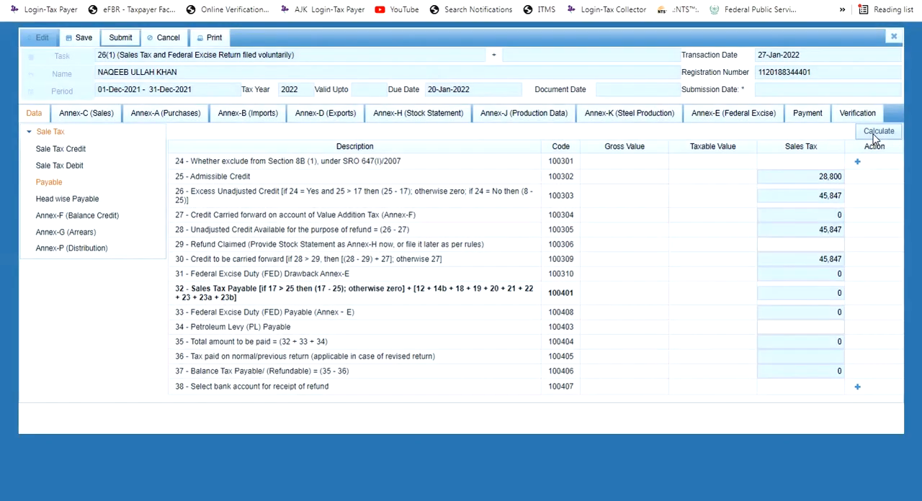
pyautogui.click(875, 137)
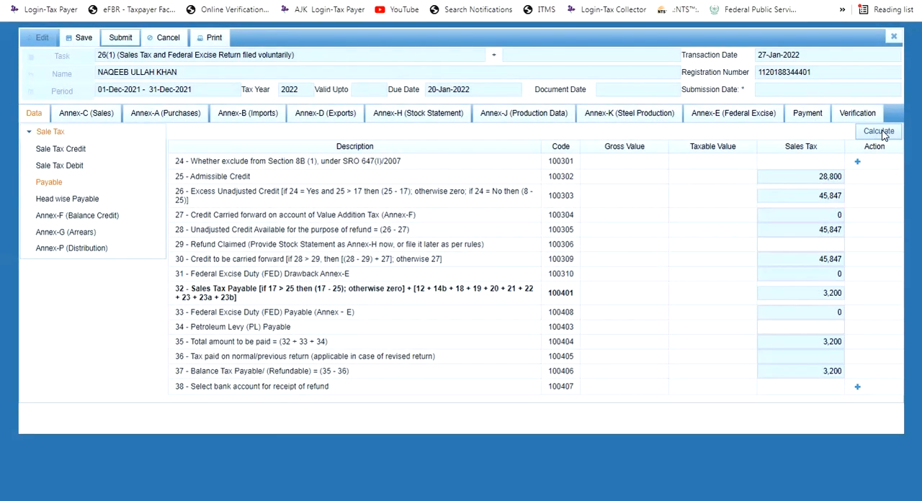
pyautogui.click(880, 134)
# Check the Head wise Payable amount for Sales Tax on Goods without the exclusion and save the return
pyautogui.click(85, 218)
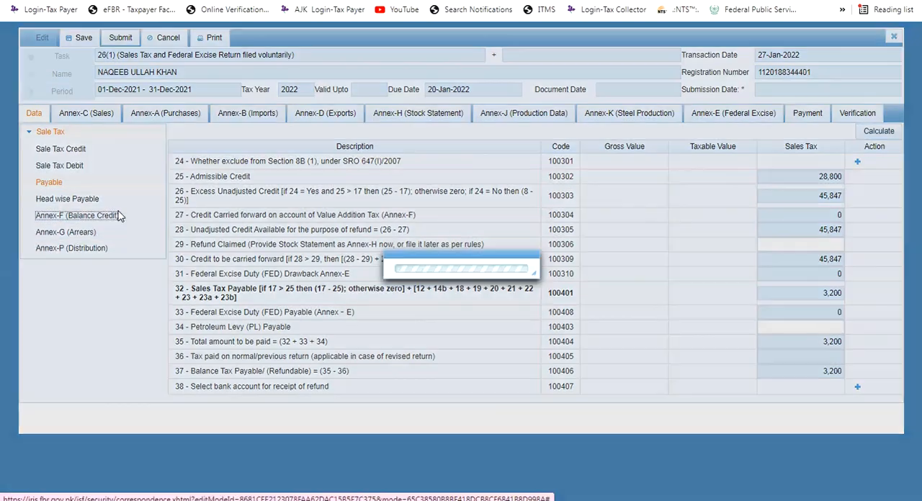
pyautogui.click(85, 198)
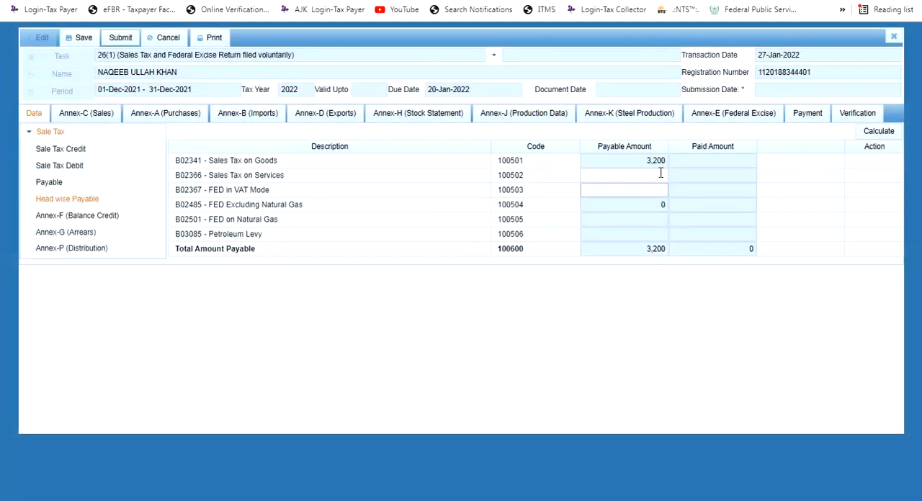
pyautogui.click(657, 160)
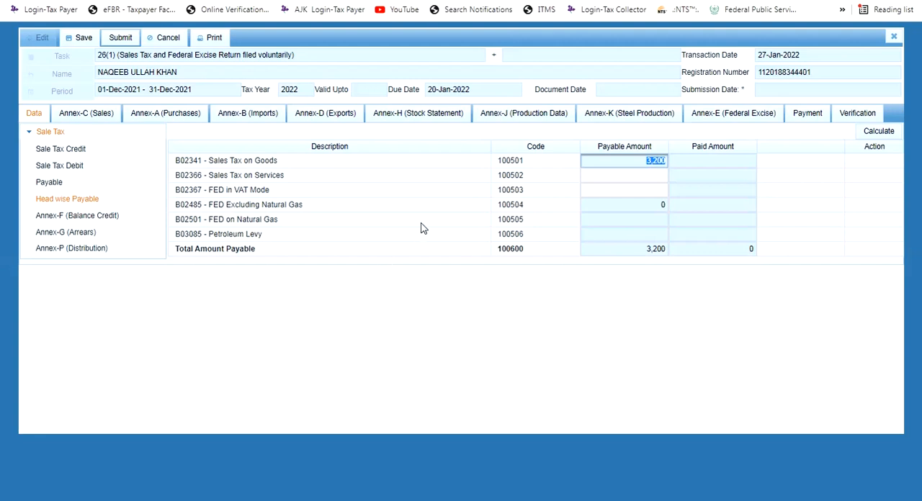
pyautogui.click(80, 38)
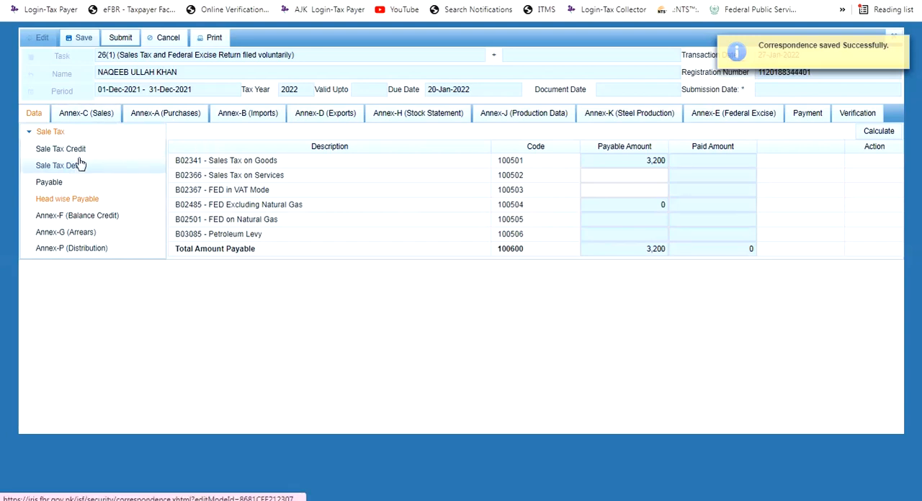
# Add the Section 8B exclusion again in the Payable section as Yes, with the reason "Oil marketing company & petroleum refinery"
pyautogui.click(100, 185)
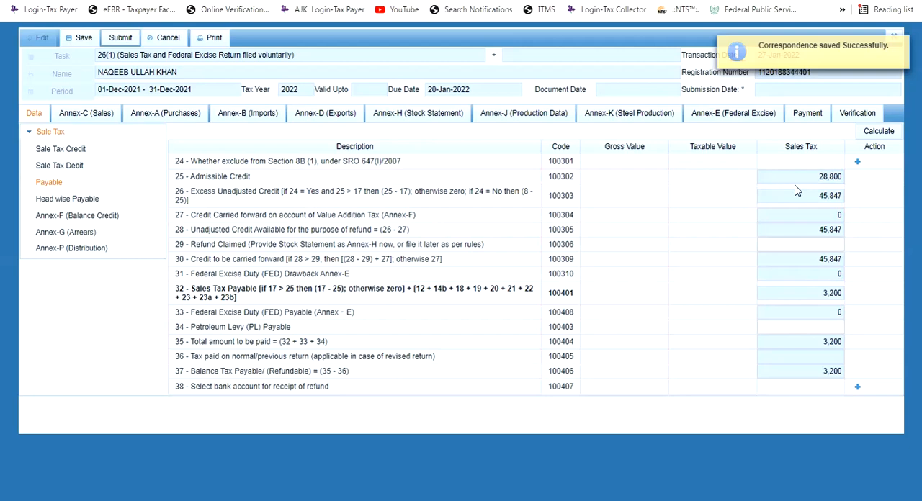
pyautogui.click(857, 161)
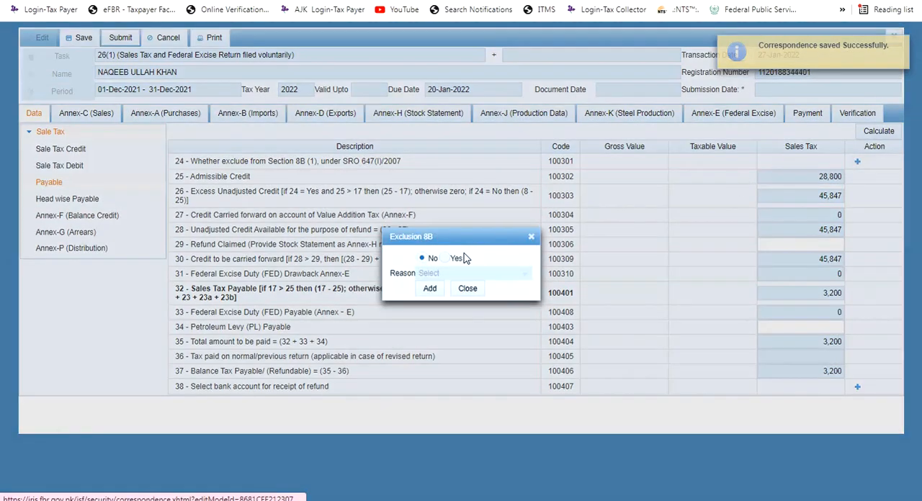
pyautogui.click(464, 259)
pyautogui.click(496, 275)
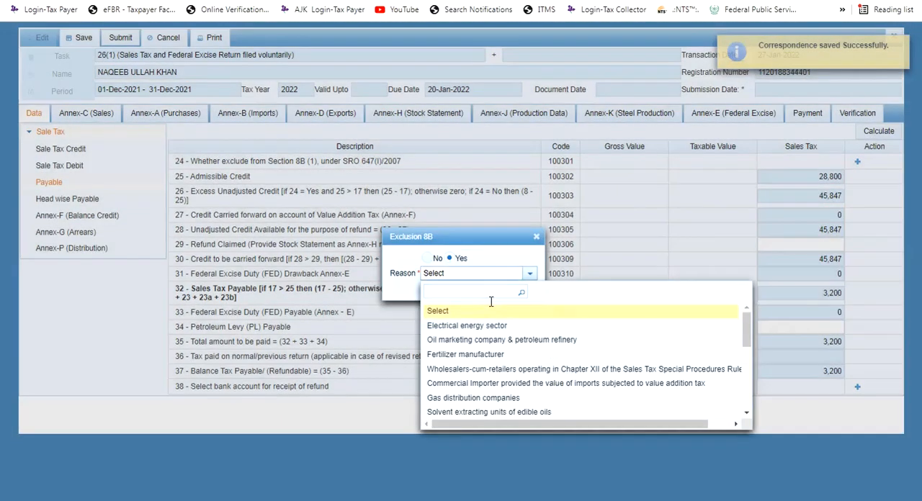
pyautogui.click(478, 340)
pyautogui.click(435, 288)
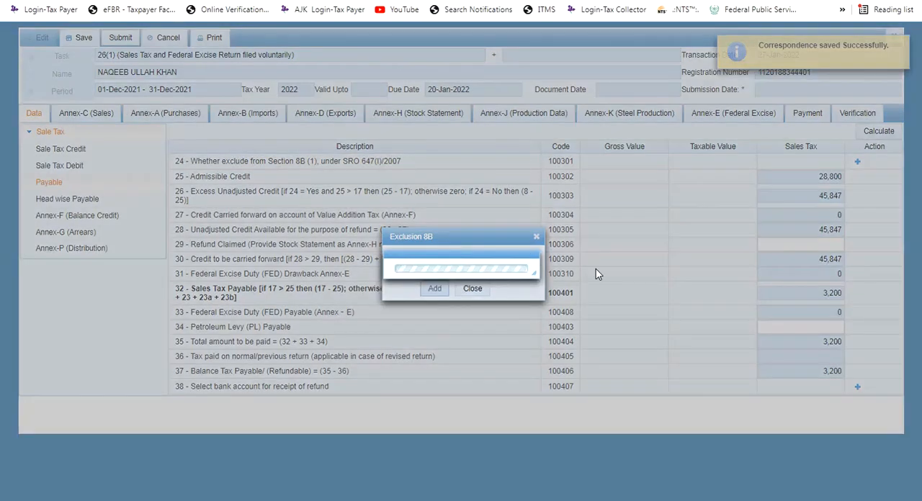
# Recalculate the return with the restored exclusion, check the Head wise Payable amounts and save the return
pyautogui.click(880, 132)
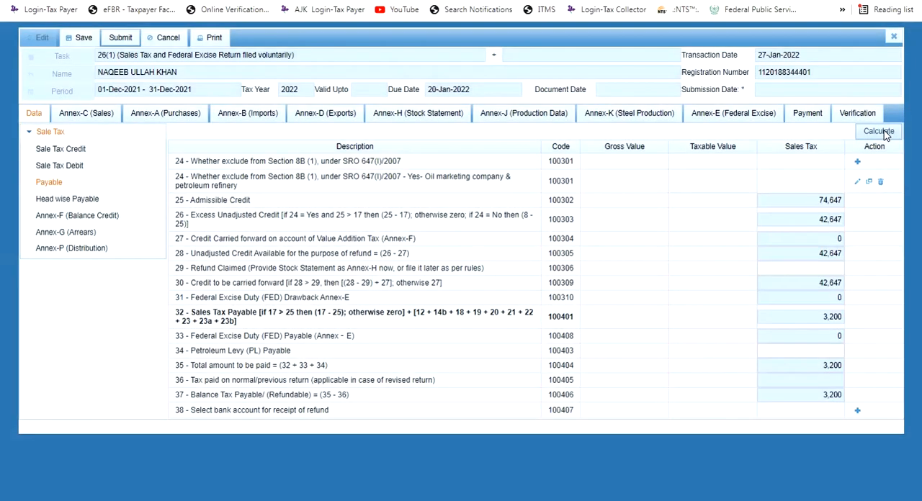
pyautogui.click(886, 136)
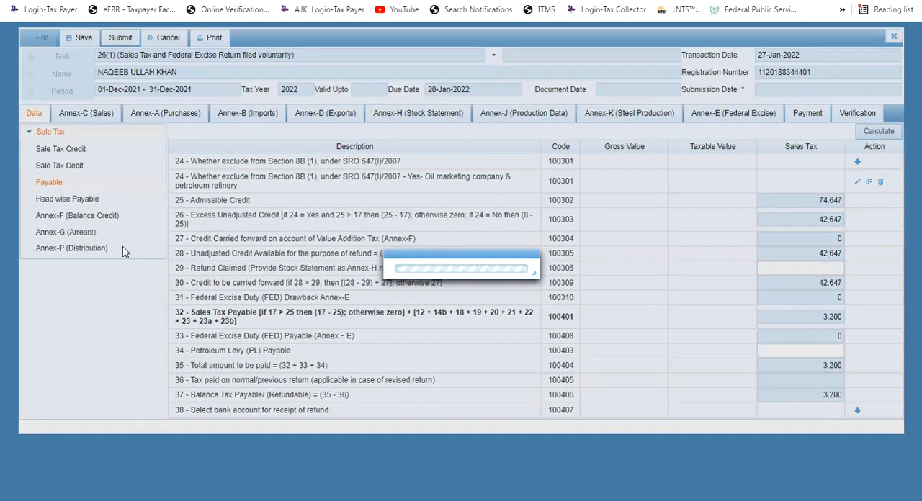
pyautogui.click(82, 206)
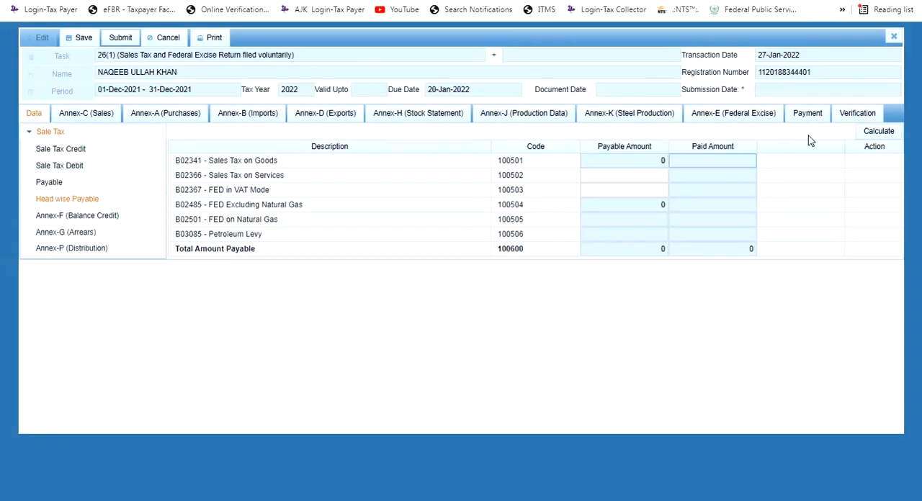
pyautogui.click(862, 135)
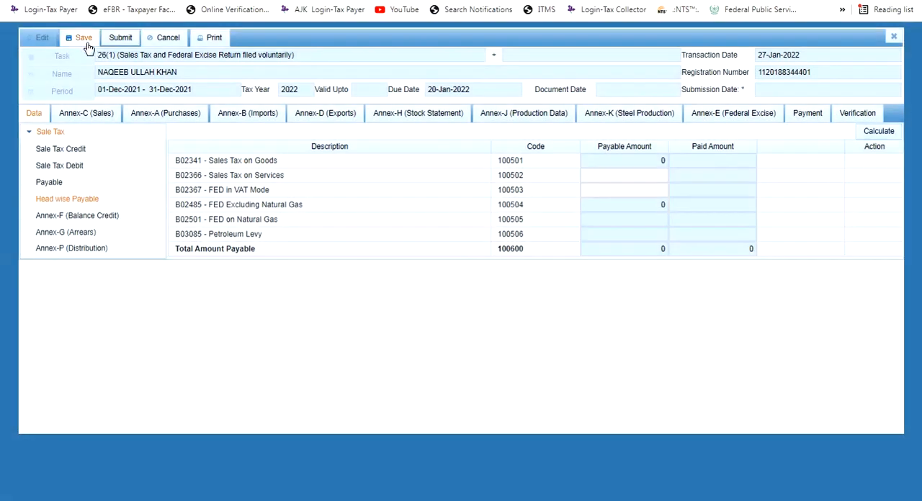
pyautogui.click(82, 38)
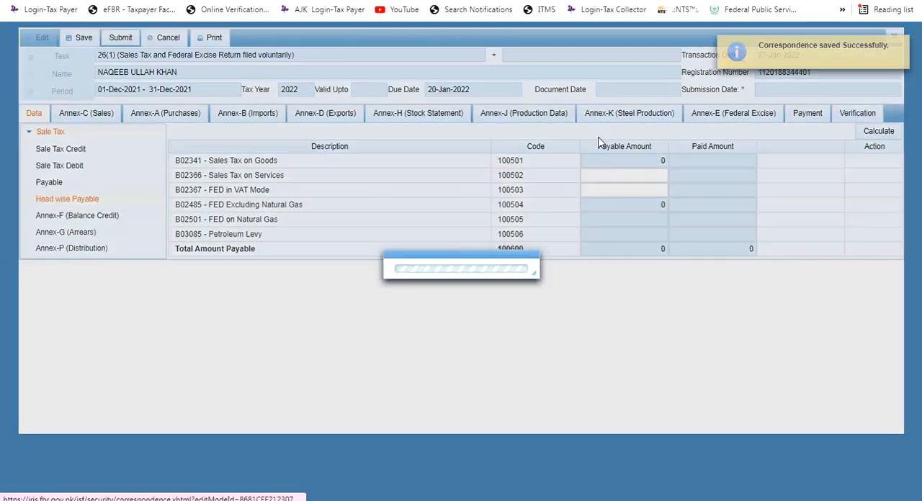
# Enter the verification PIN in the return's Verification section and save, declining the browser's password update
pyautogui.click(75, 162)
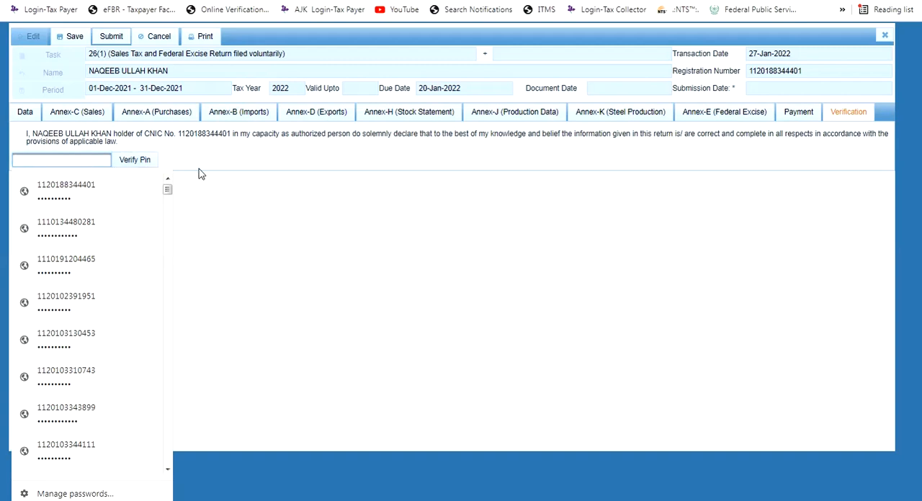
pyautogui.write('••••')
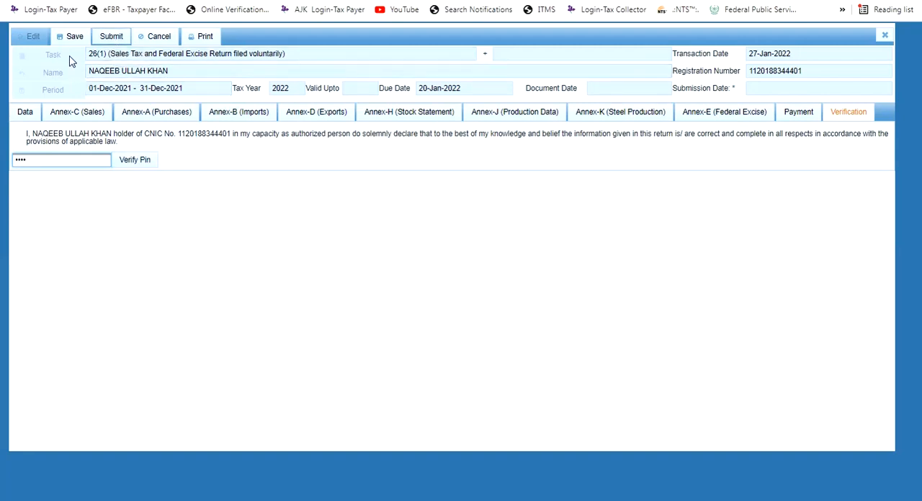
pyautogui.click(72, 38)
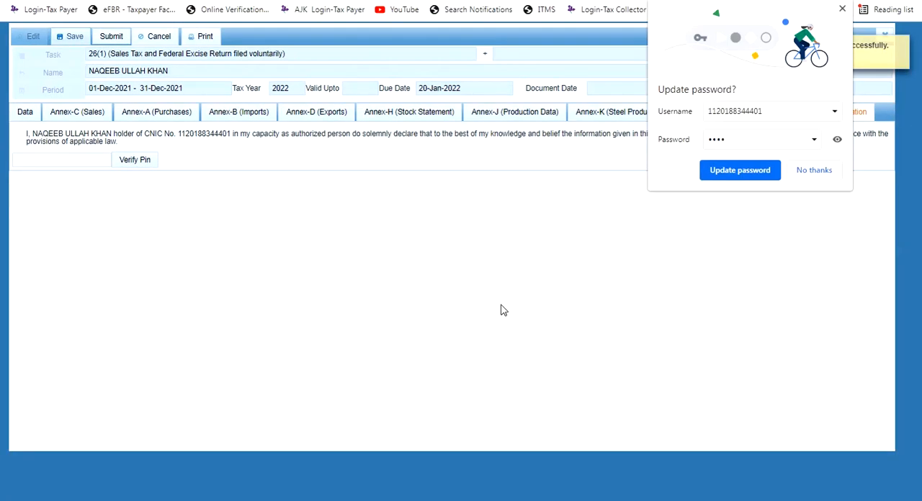
pyautogui.click(812, 171)
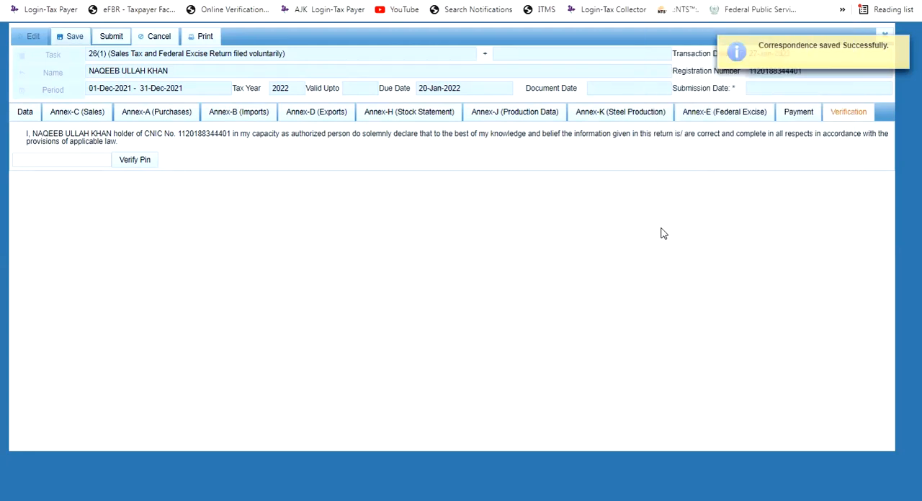